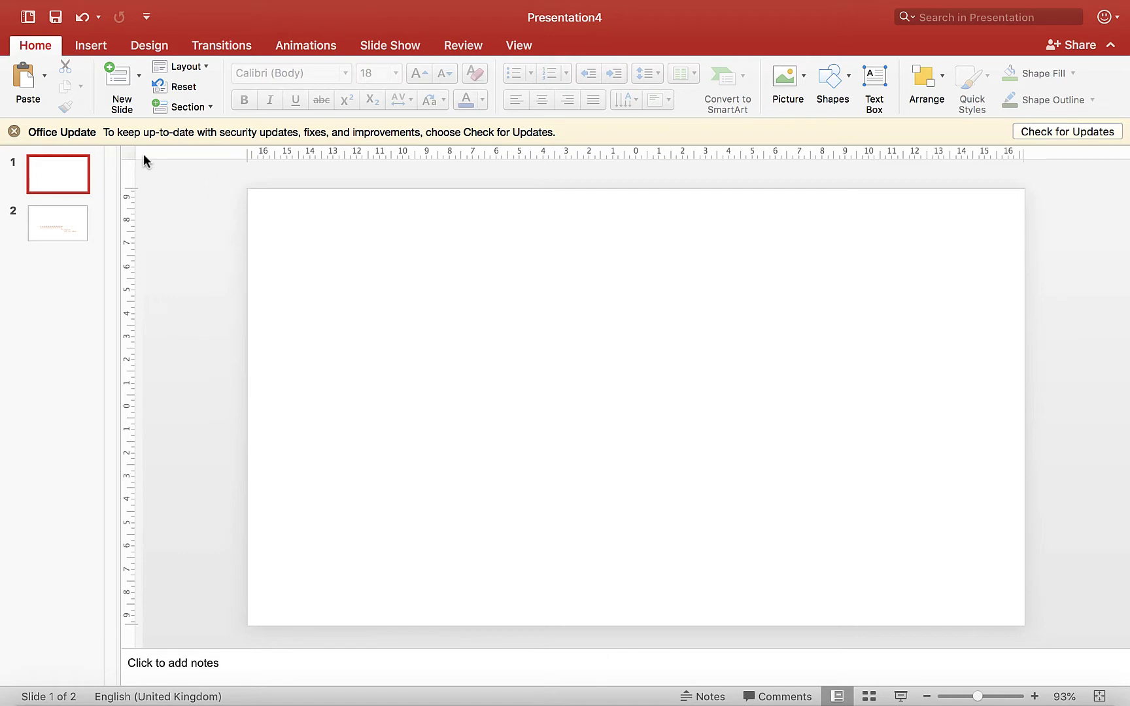
- Insert the cell micrograph IMG_20171209_242153.jpg and the ruler graticule image from Downloads onto slide 1
left_click(102, 45)
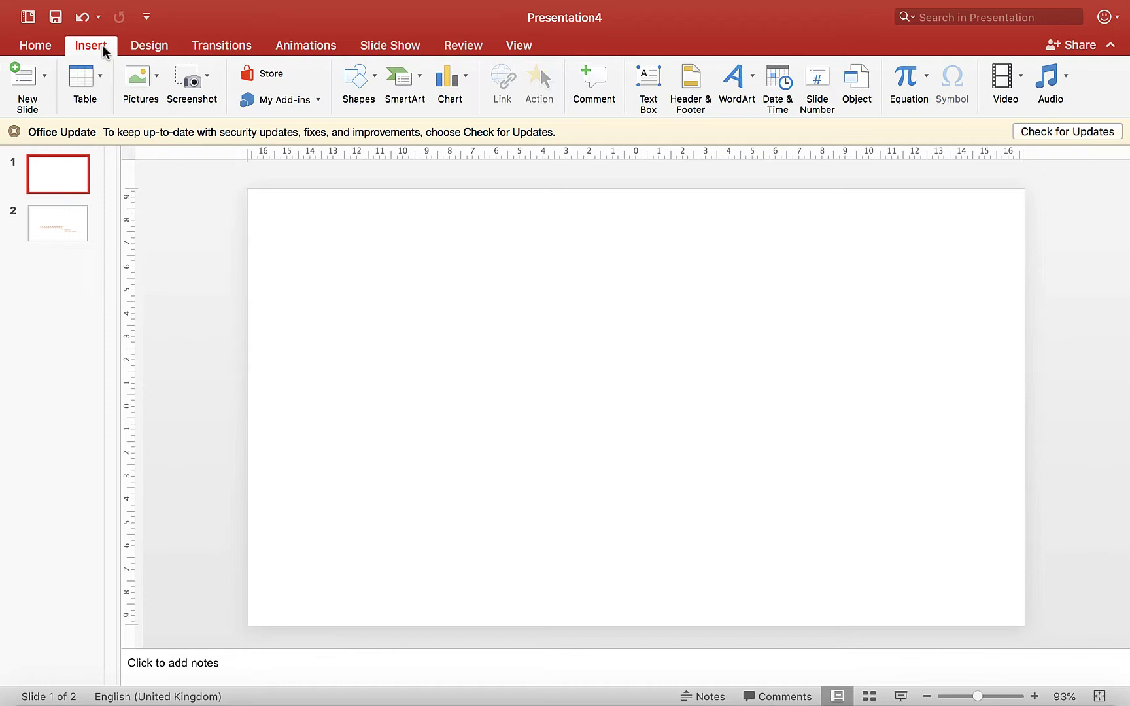
left_click(158, 78)
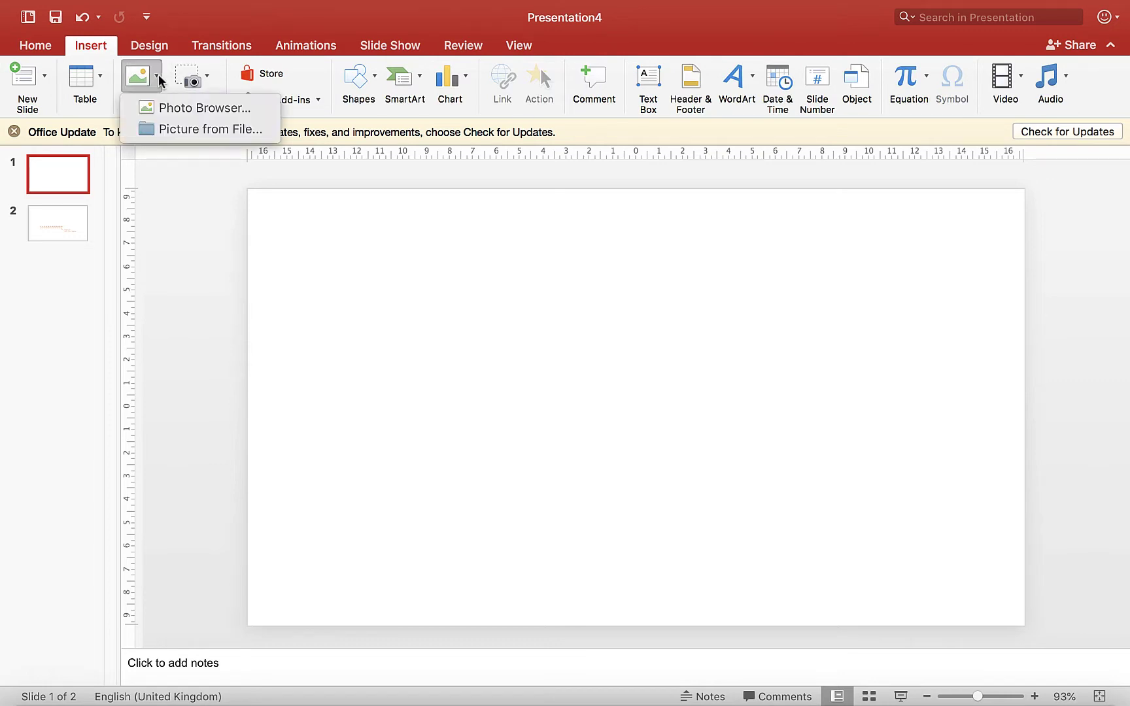
left_click(192, 132)
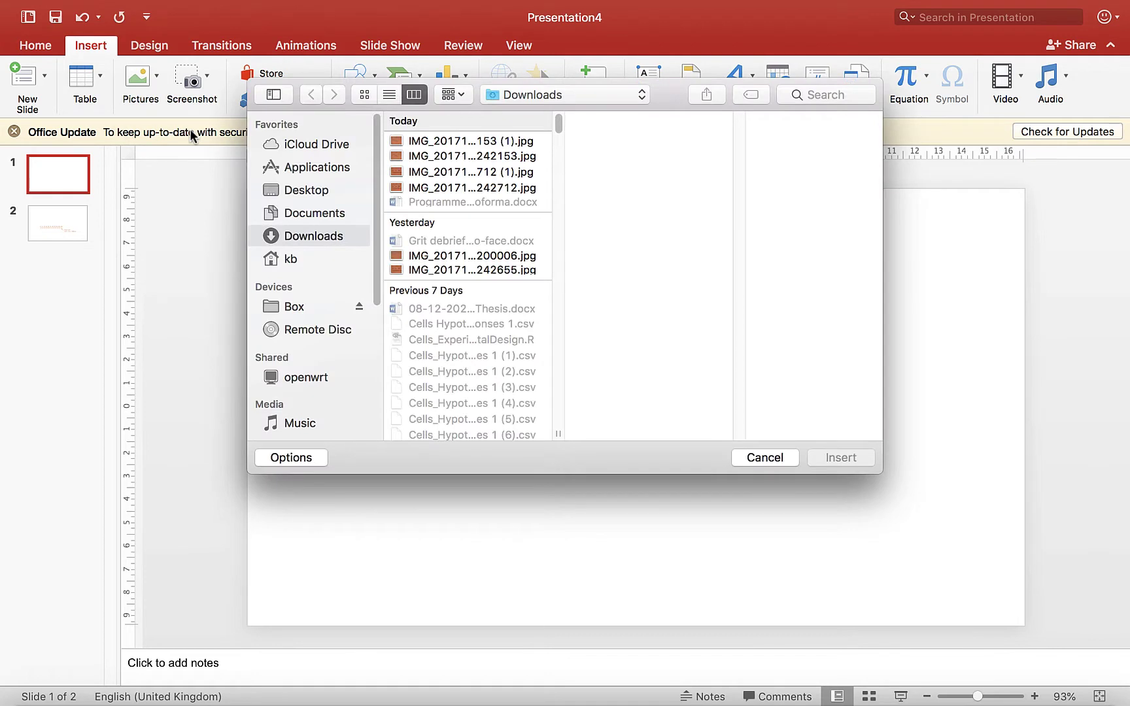
left_click(450, 157)
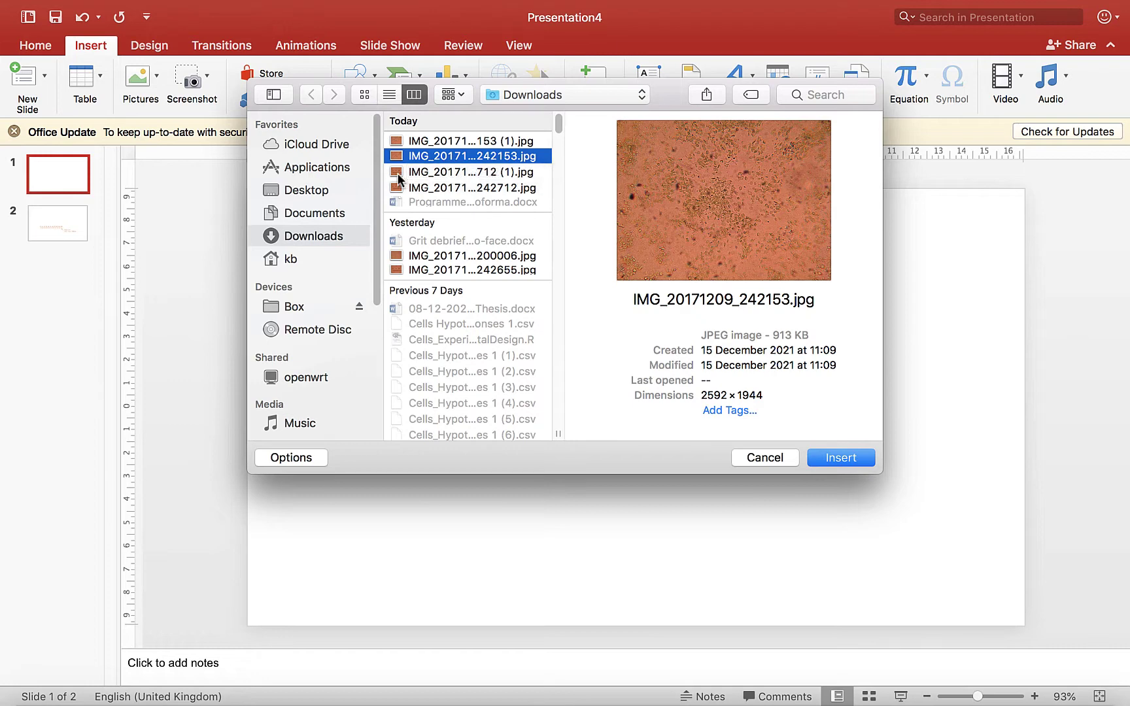
left_click(400, 173)
left_click(410, 157)
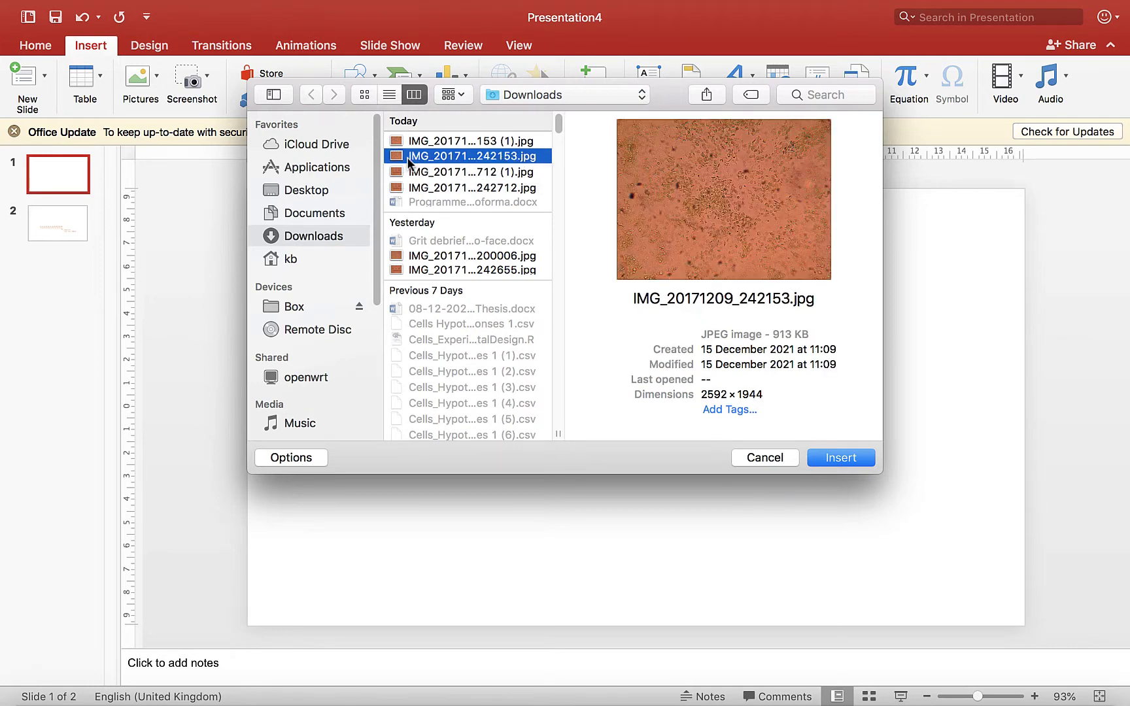
left_click(421, 172, "shift")
key("Return")
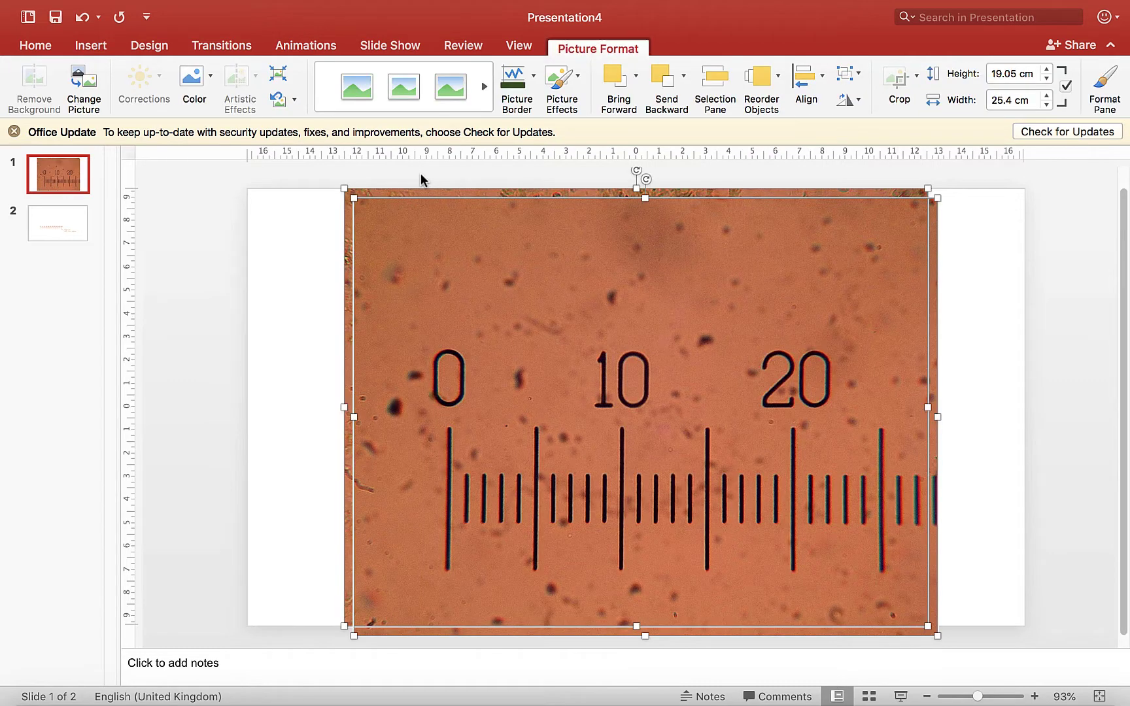
- Move the pictures up-left, then shift the ruler picture right to reveal the cell micrograph
left_click_drag(542, 336, 429, 341)
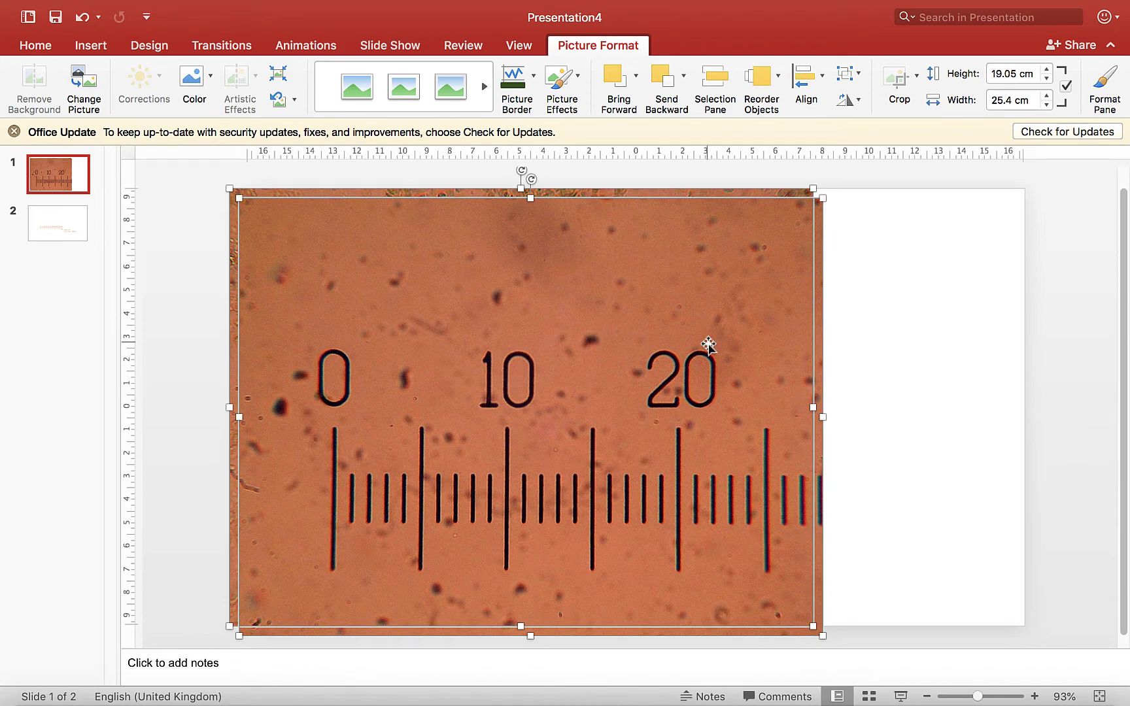
left_click(908, 555)
left_click_drag(656, 444, 892, 424)
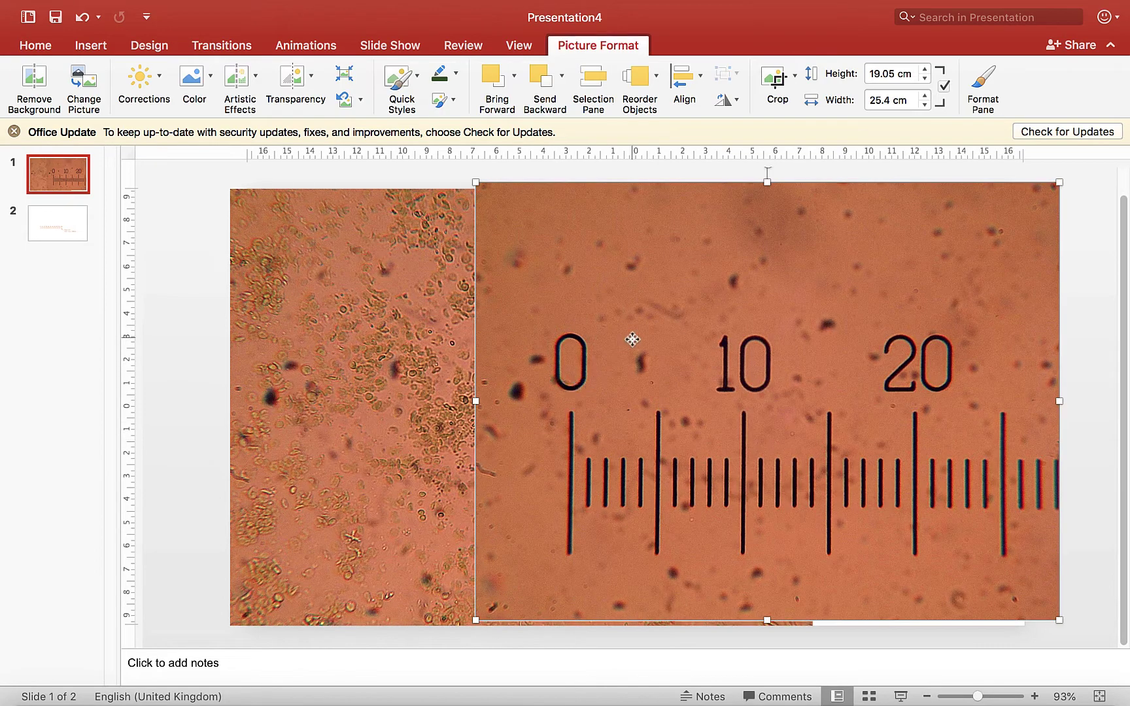
left_click_drag(634, 336, 671, 347)
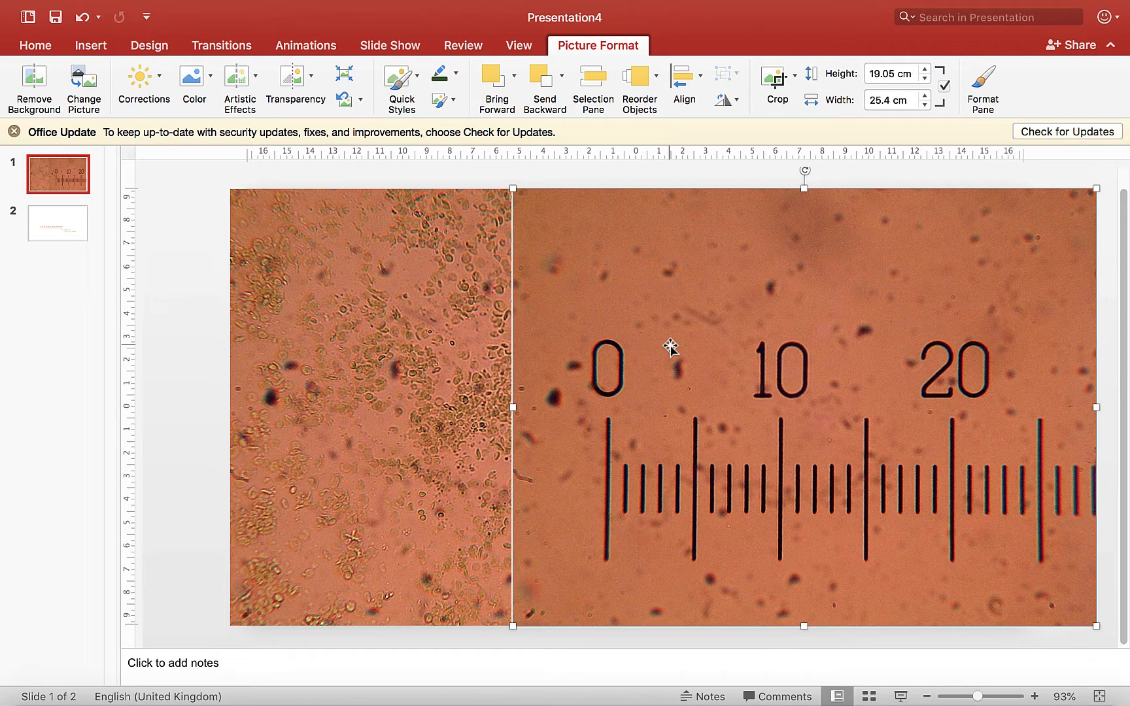
- Slide the ruler picture right past the cell picture's edge, checking both pictures' extents
left_click(411, 386)
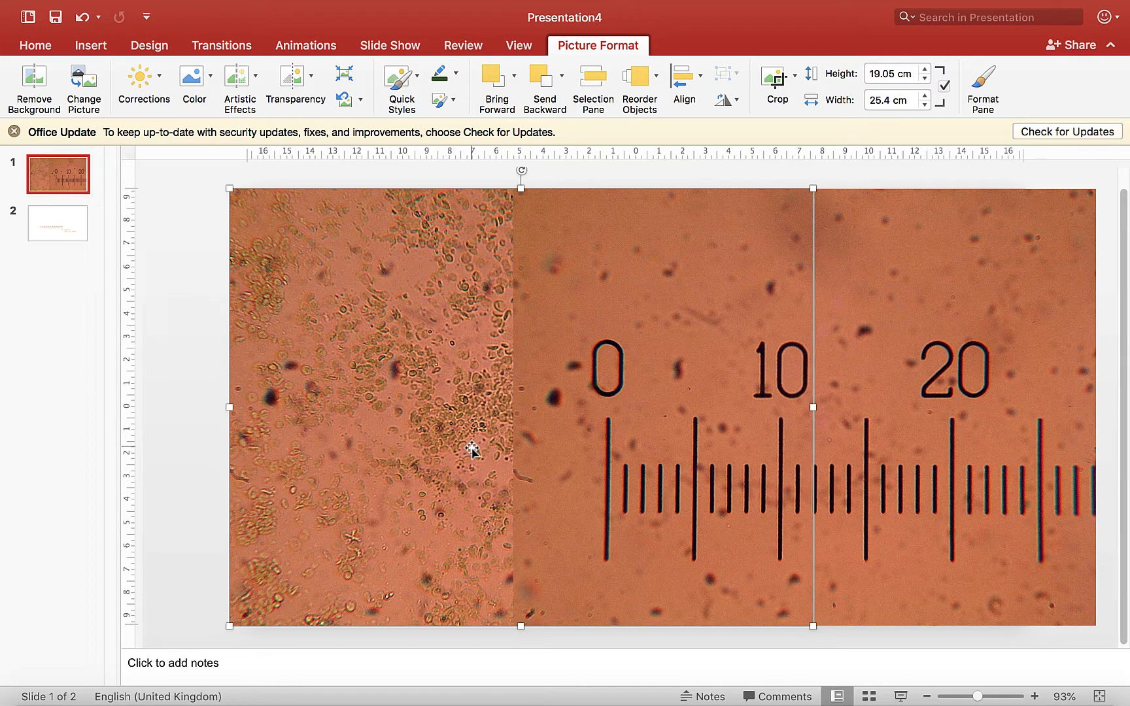
left_click(925, 400)
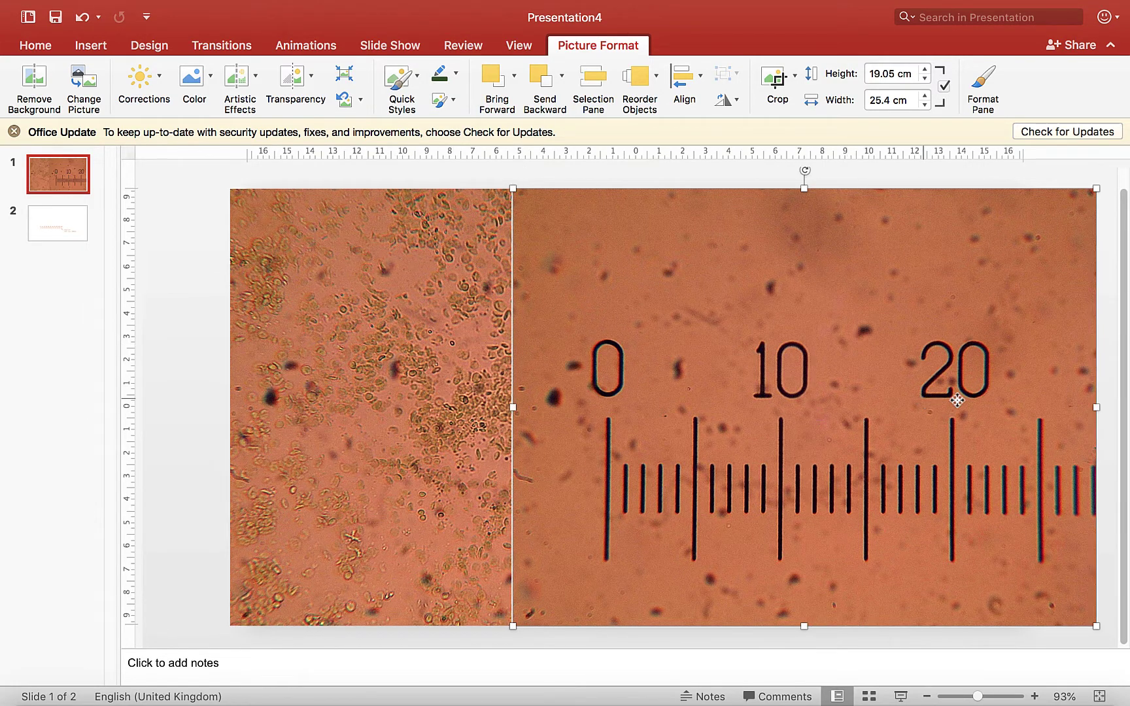
left_click_drag(957, 400, 1076, 401)
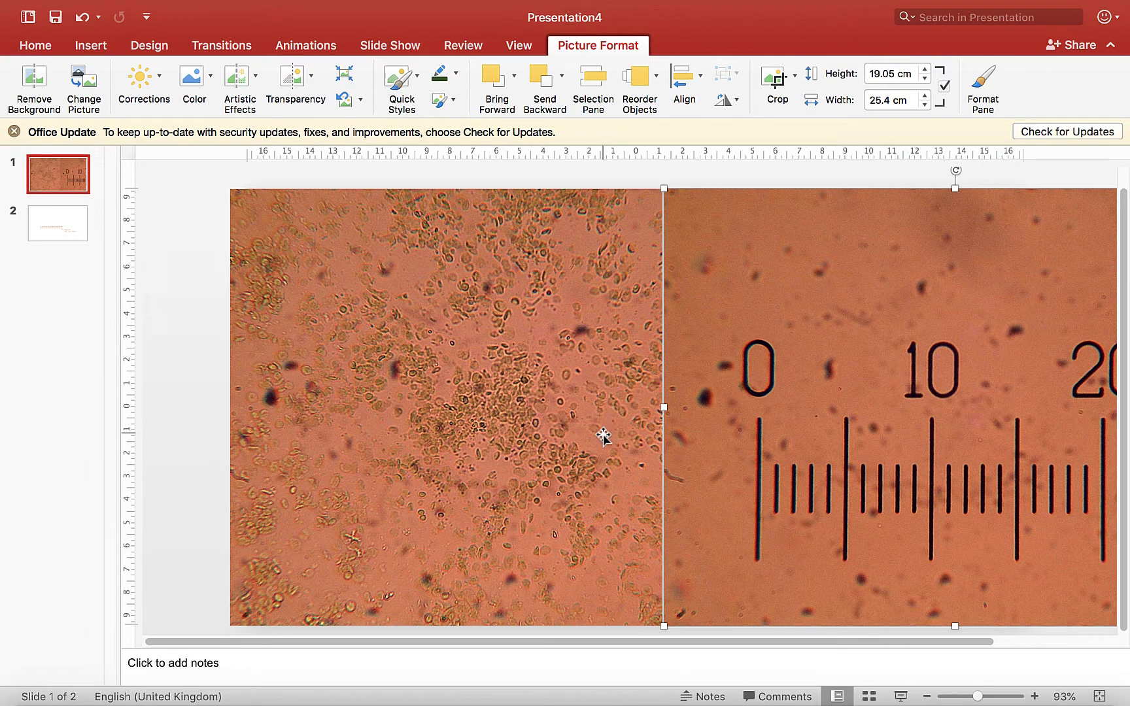
left_click(472, 424)
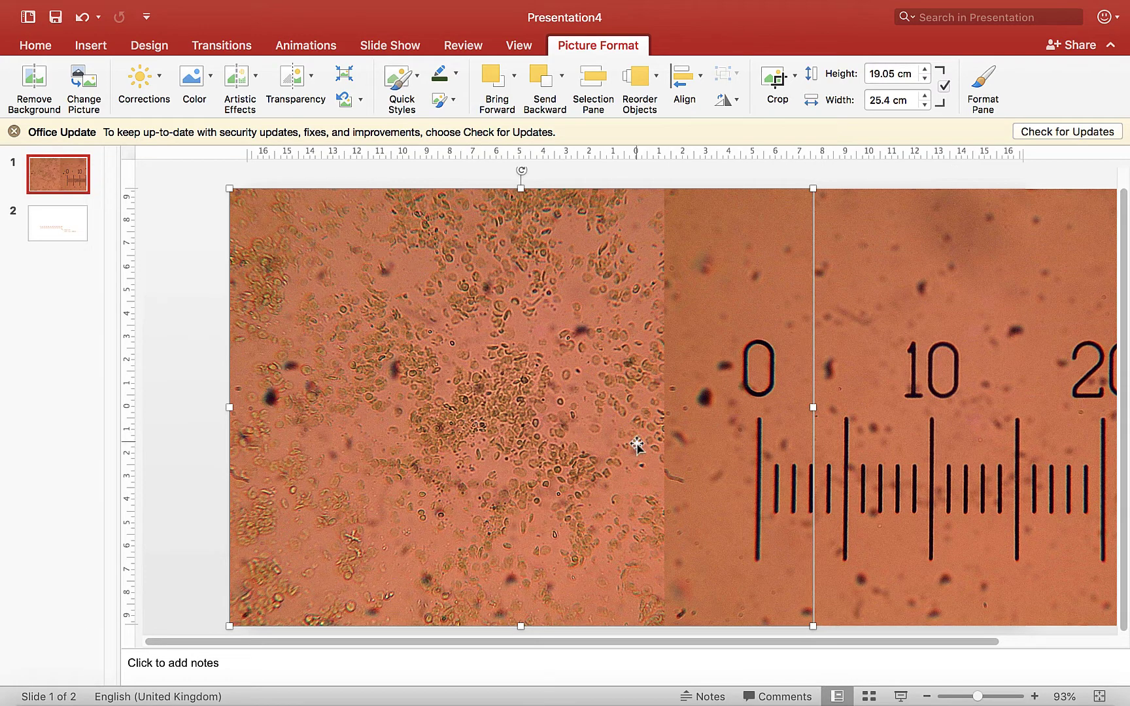
left_click(967, 456)
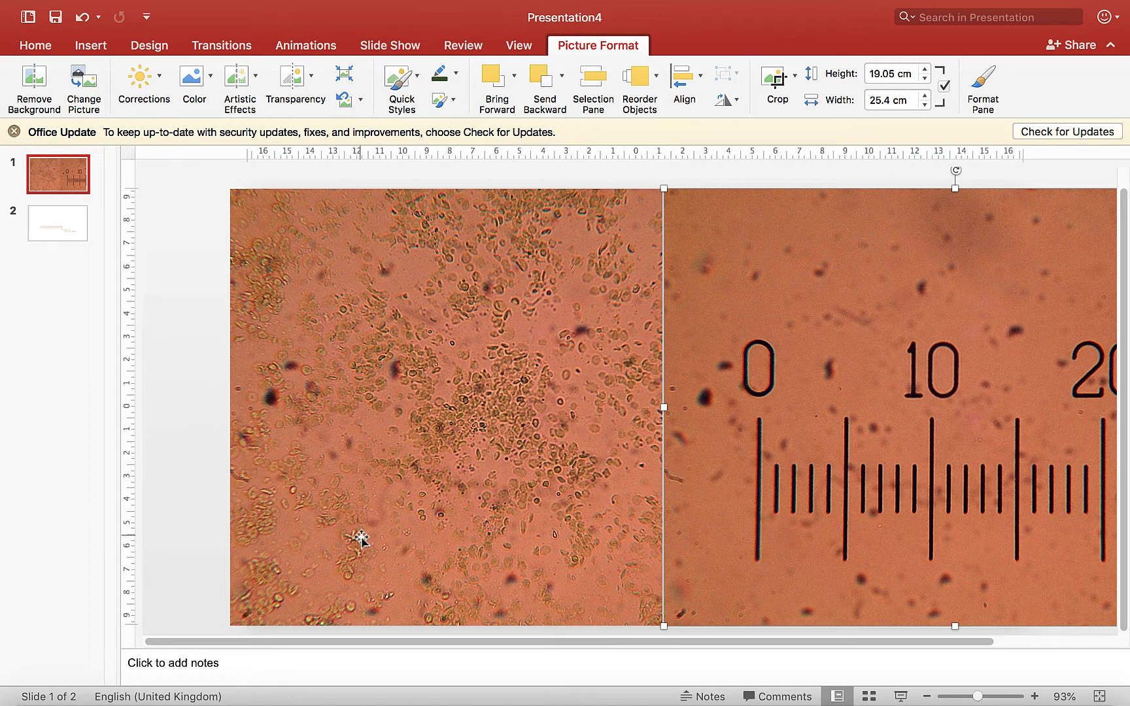
left_click(476, 479)
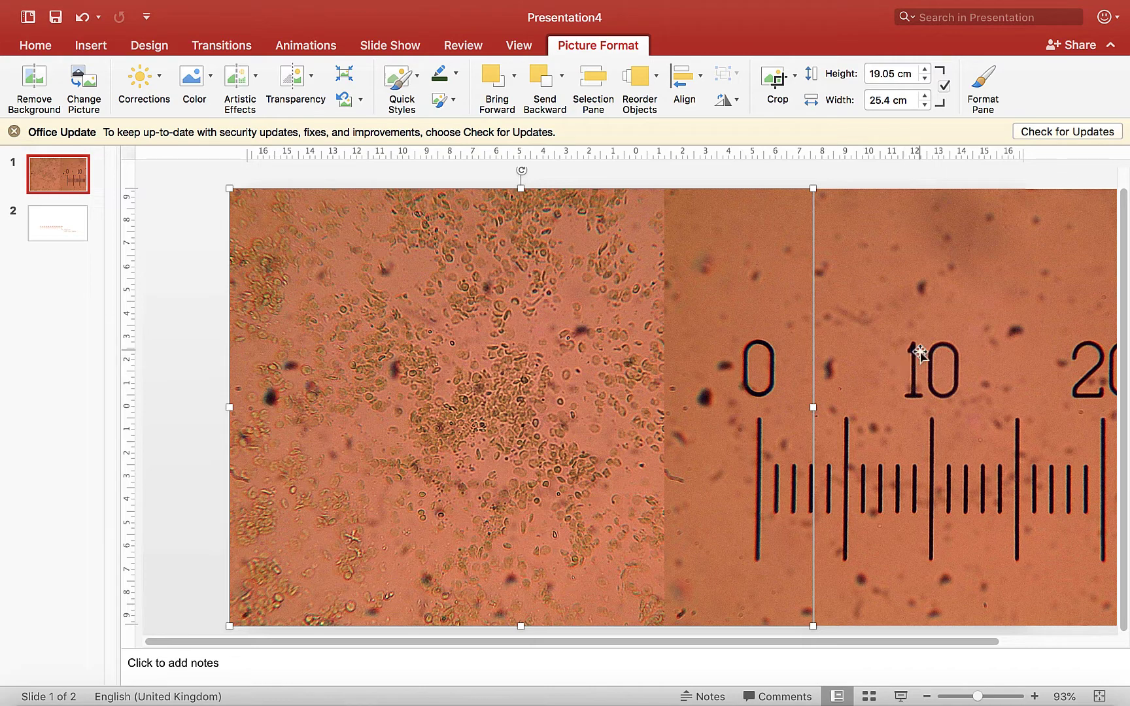
left_click(920, 353)
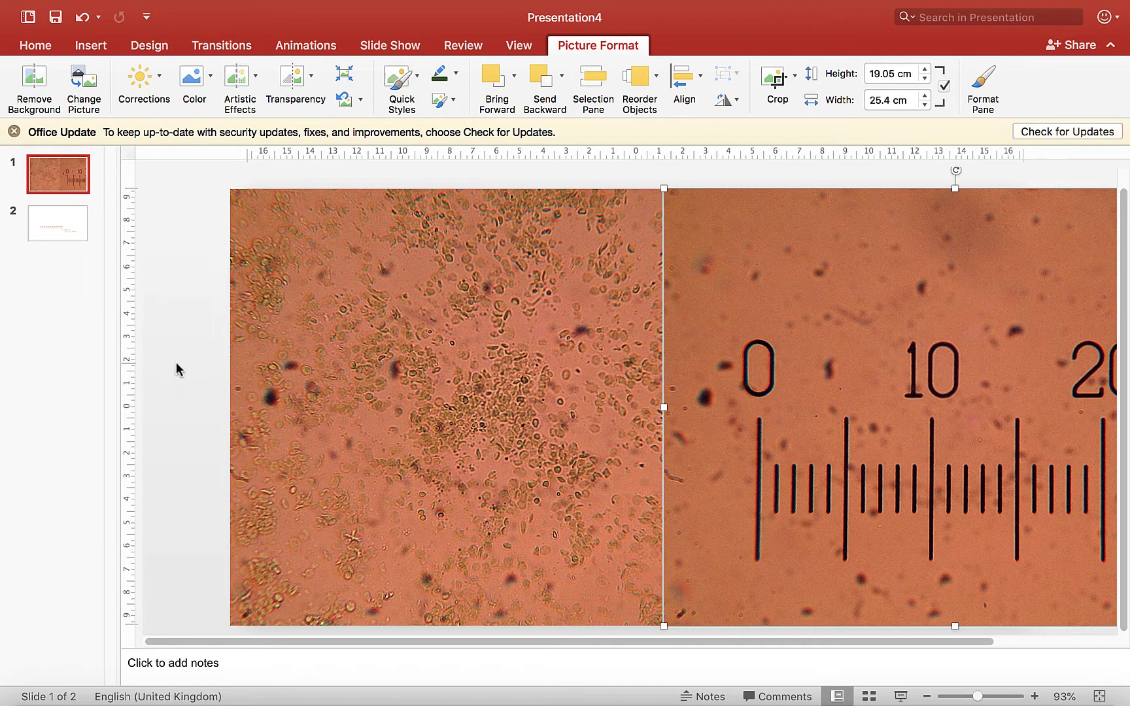
- Shrink both pictures together, then trial-shrink the cell picture and move it left
left_click(346, 333, "shift")
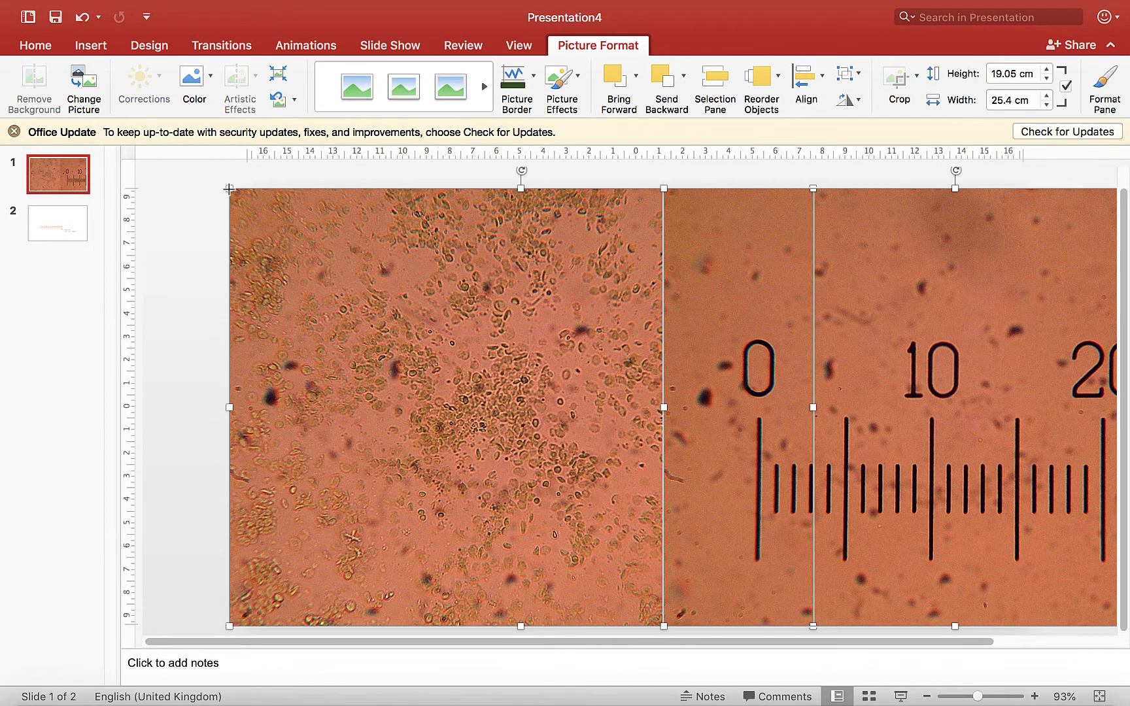
mouse_move(229, 189)
left_mouse_down()
mouse_move(436, 346)
mouse_move(239, 197)
left_mouse_up()
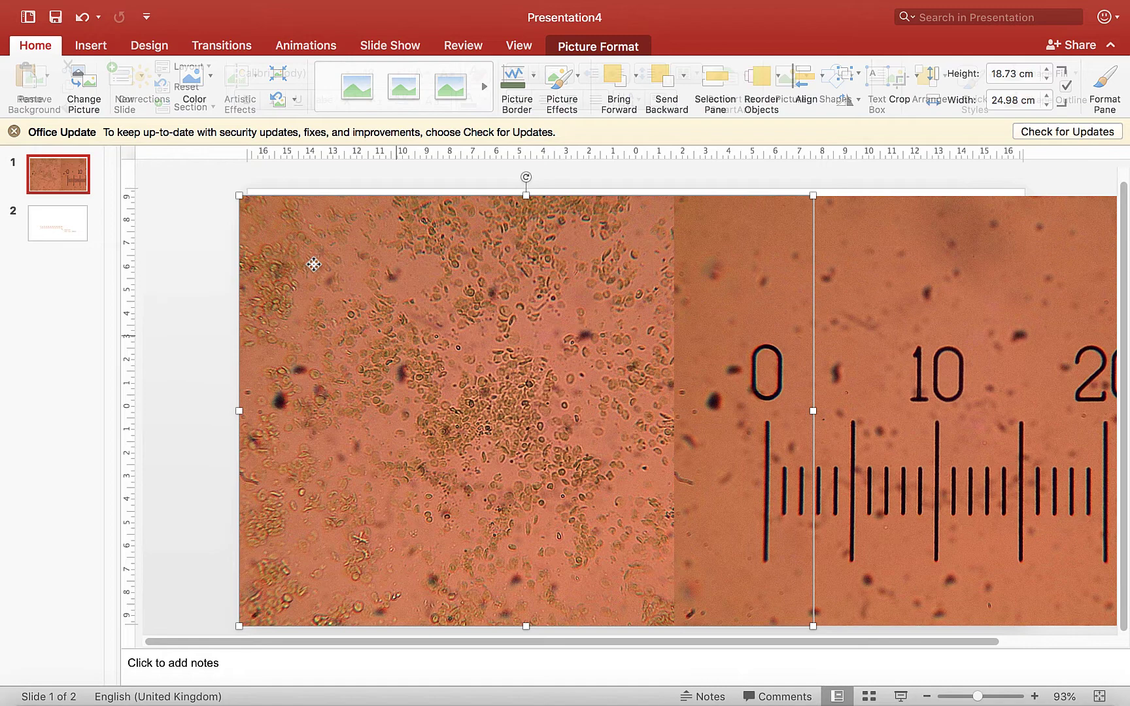
left_click_drag(240, 196, 575, 400)
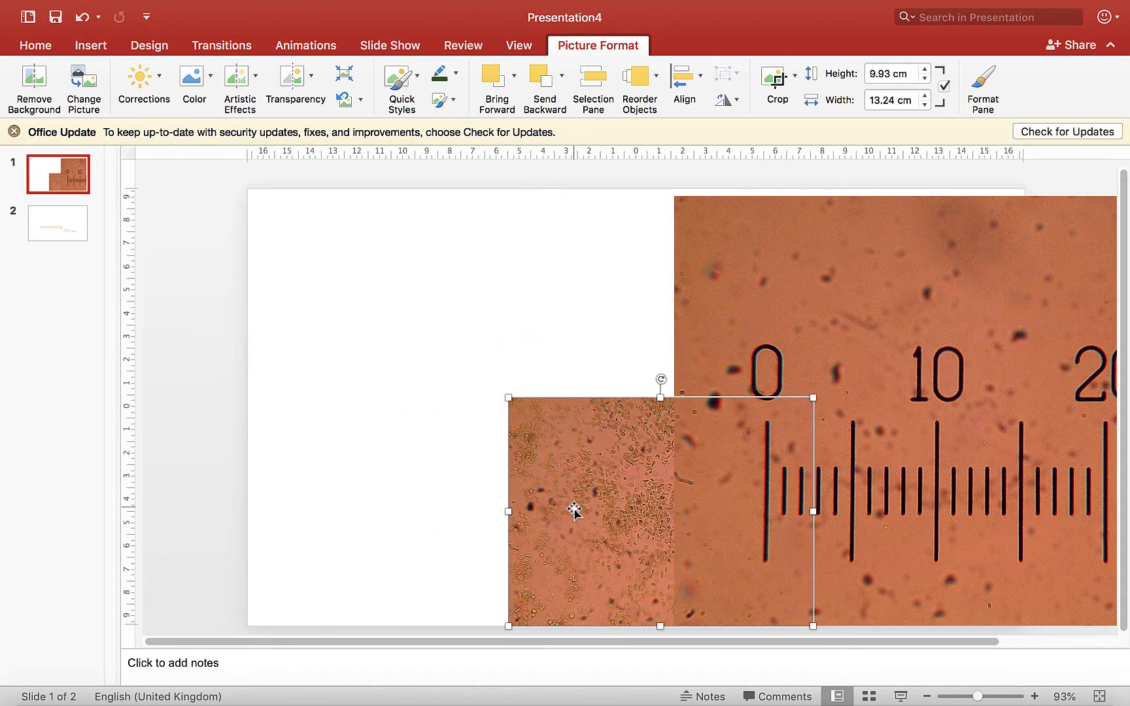
left_click_drag(575, 510, 436, 510)
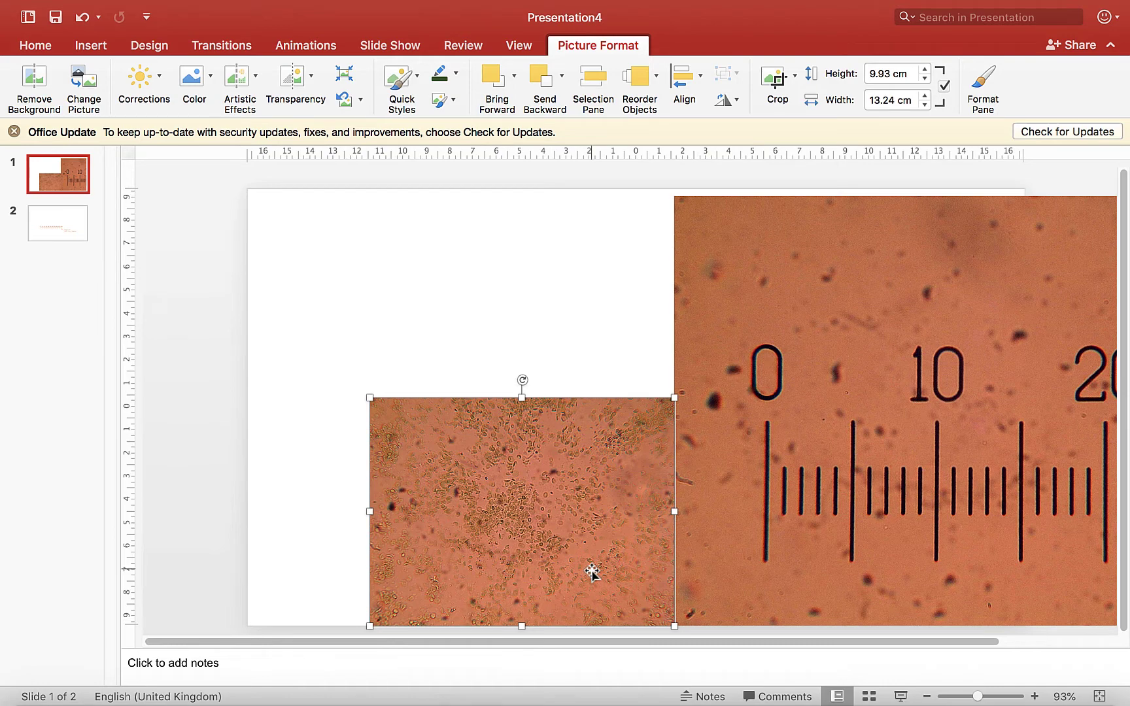
- Undo the cell picture's trial shrink and move, restoring its larger size
left_click(528, 336)
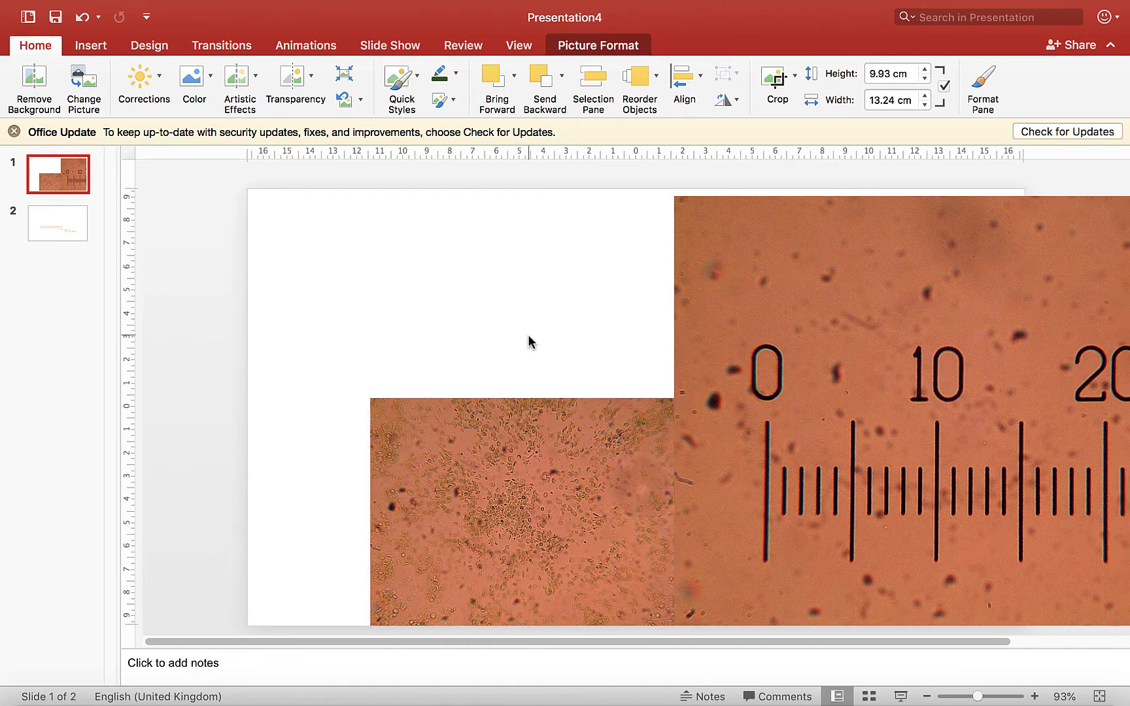
right_click(528, 335)
key("Escape")
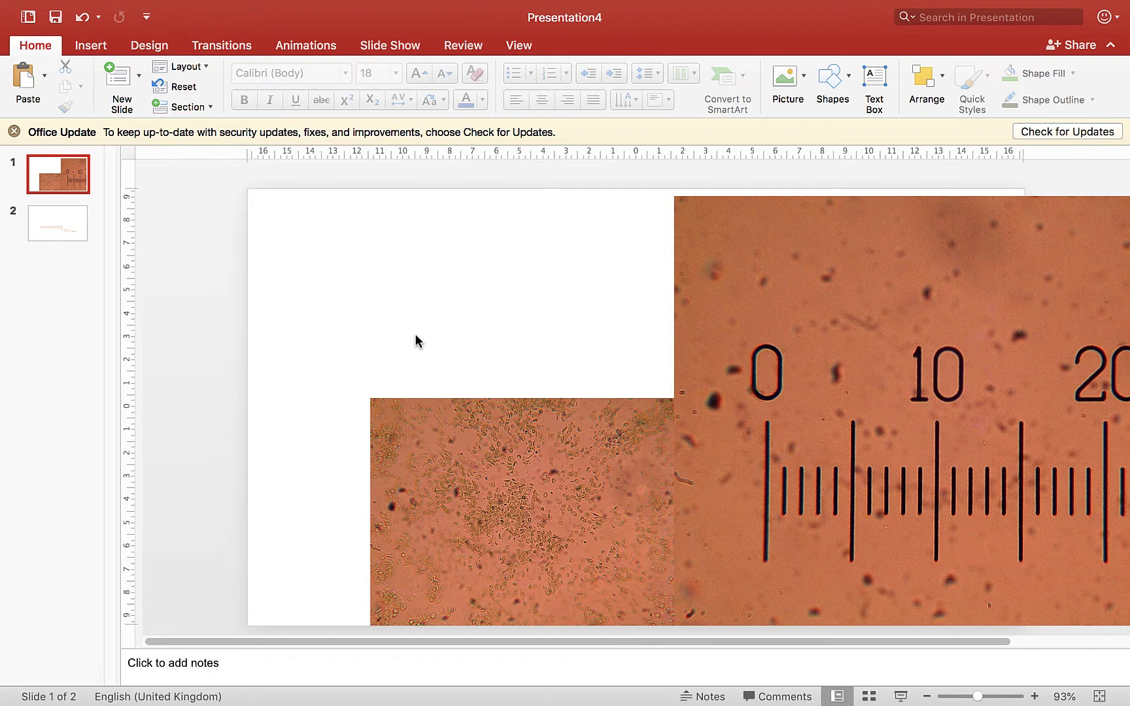
key("super+z")
key("super+z")
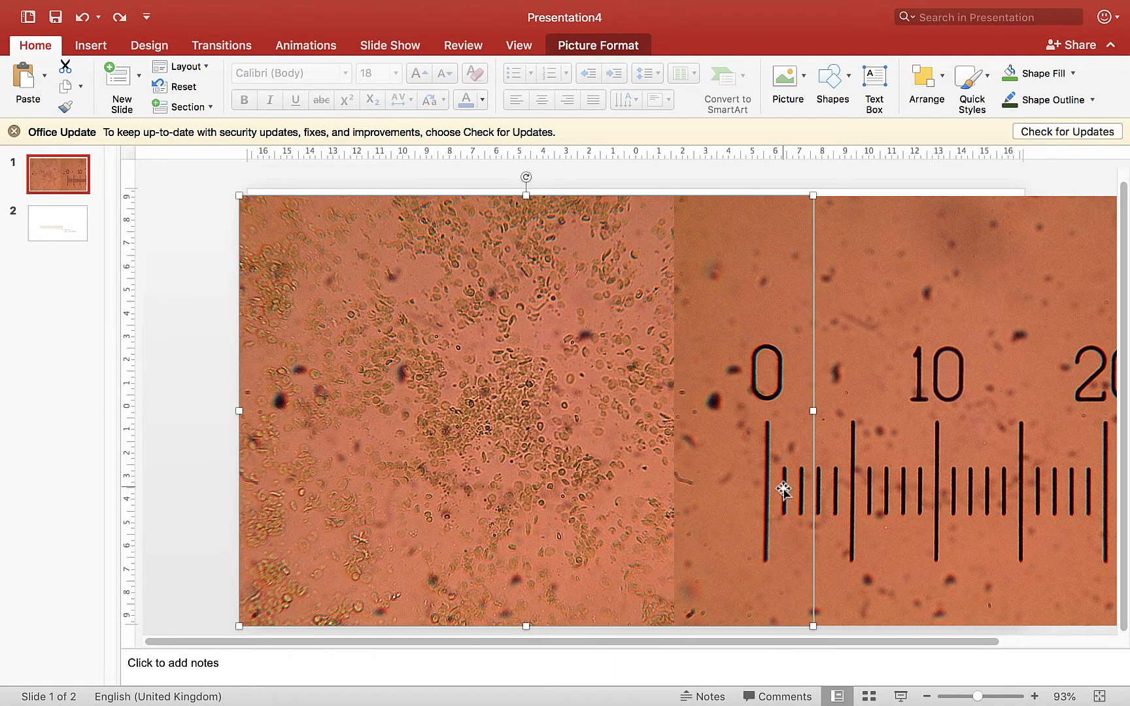
- Shrink the ruler and cell pictures together, then select only the left chloroplast micrograph
left_click(924, 346, "shift")
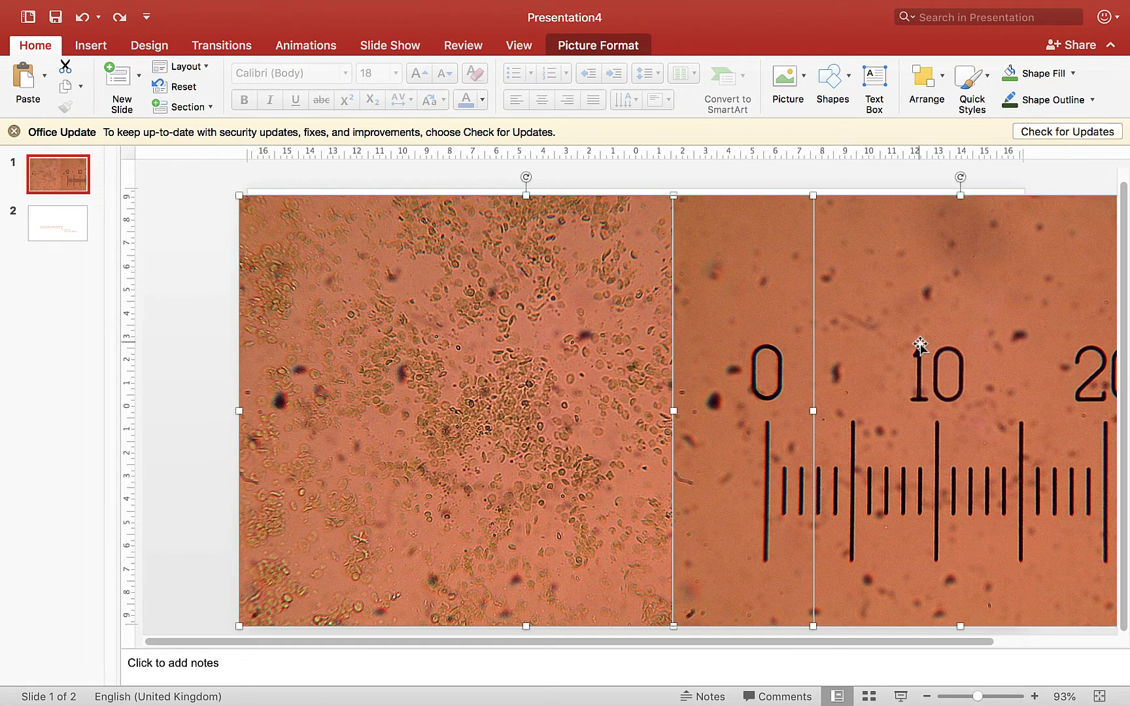
left_click_drag(245, 201, 378, 298)
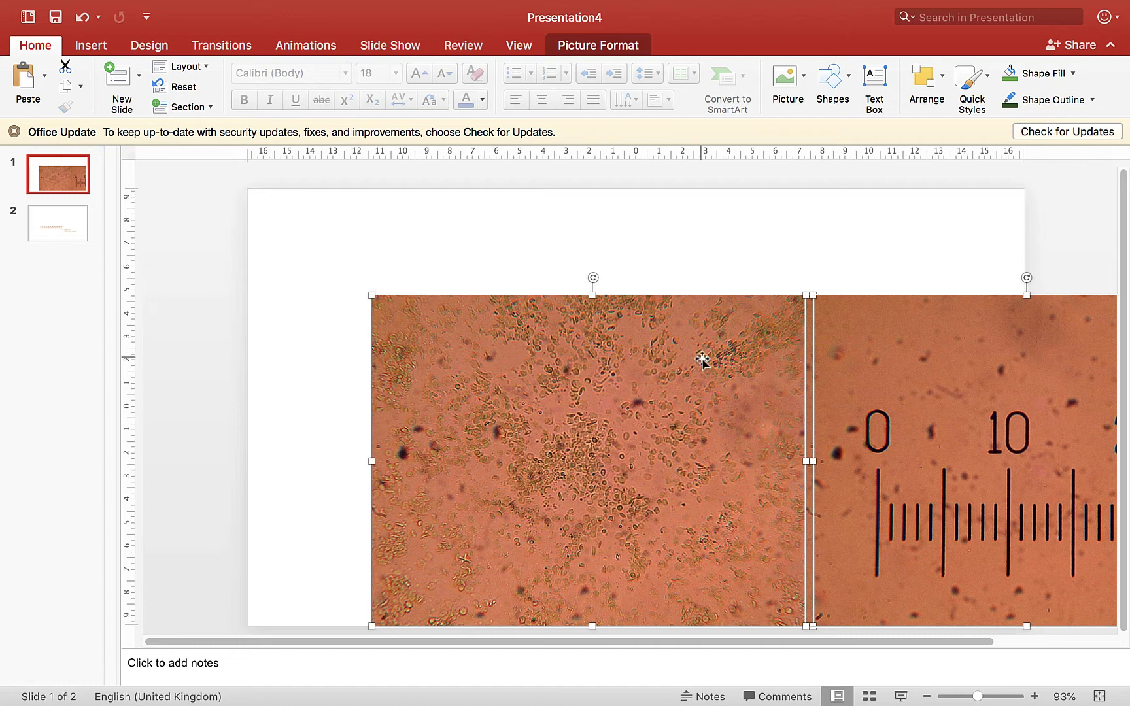
left_click(353, 513)
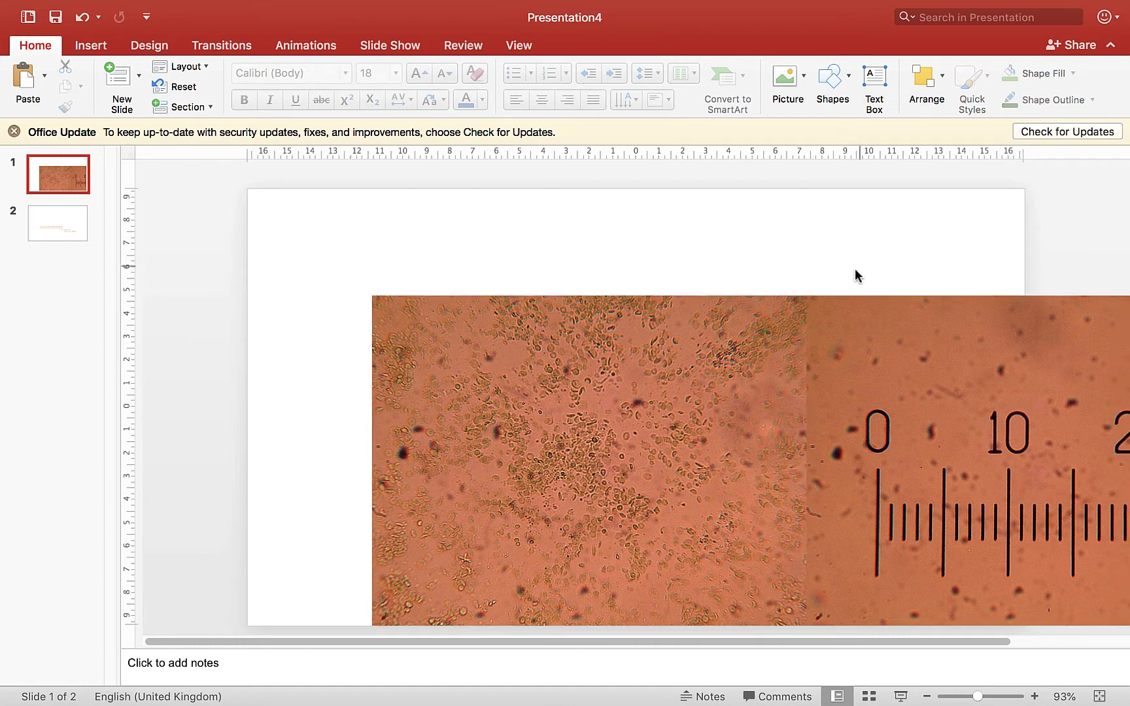
left_click(775, 338)
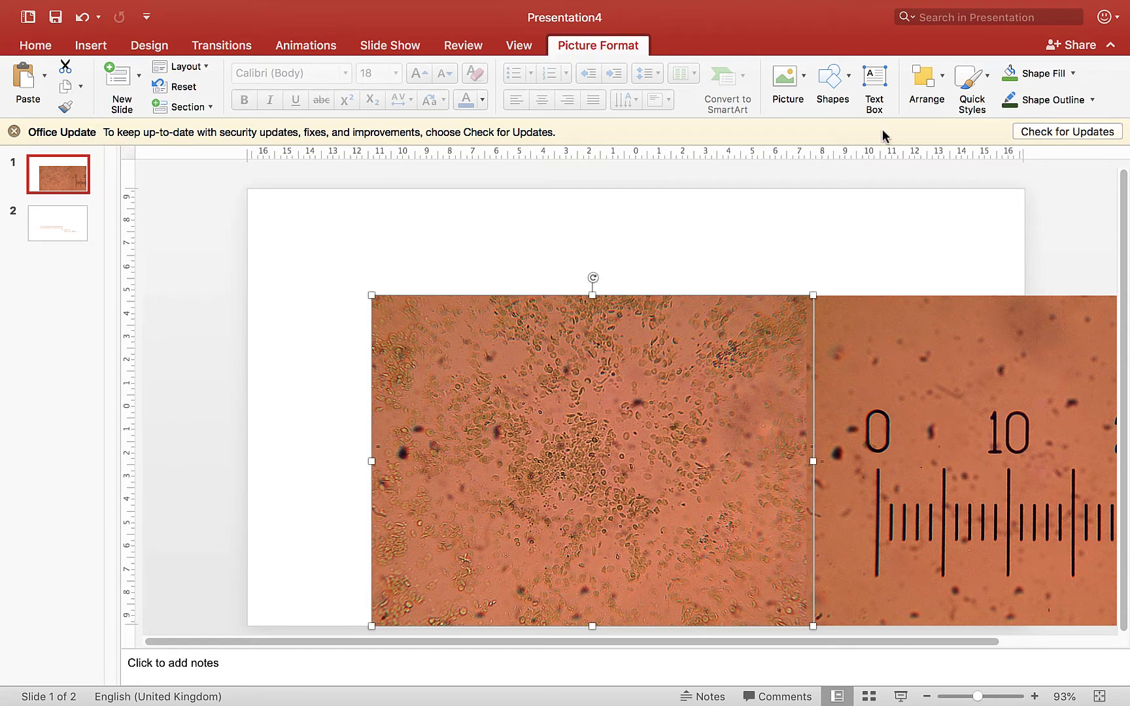
- Crop the cell micrograph inward on its right, left, bottom and top sides
left_click(778, 79)
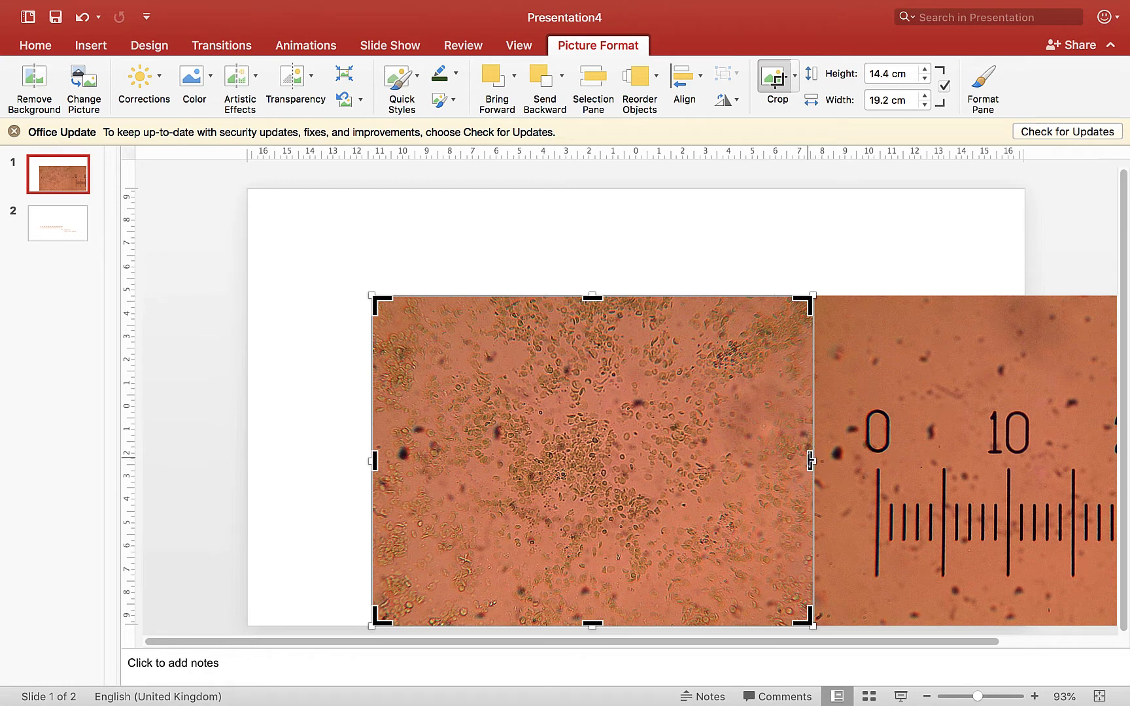
left_click_drag(810, 462, 706, 462)
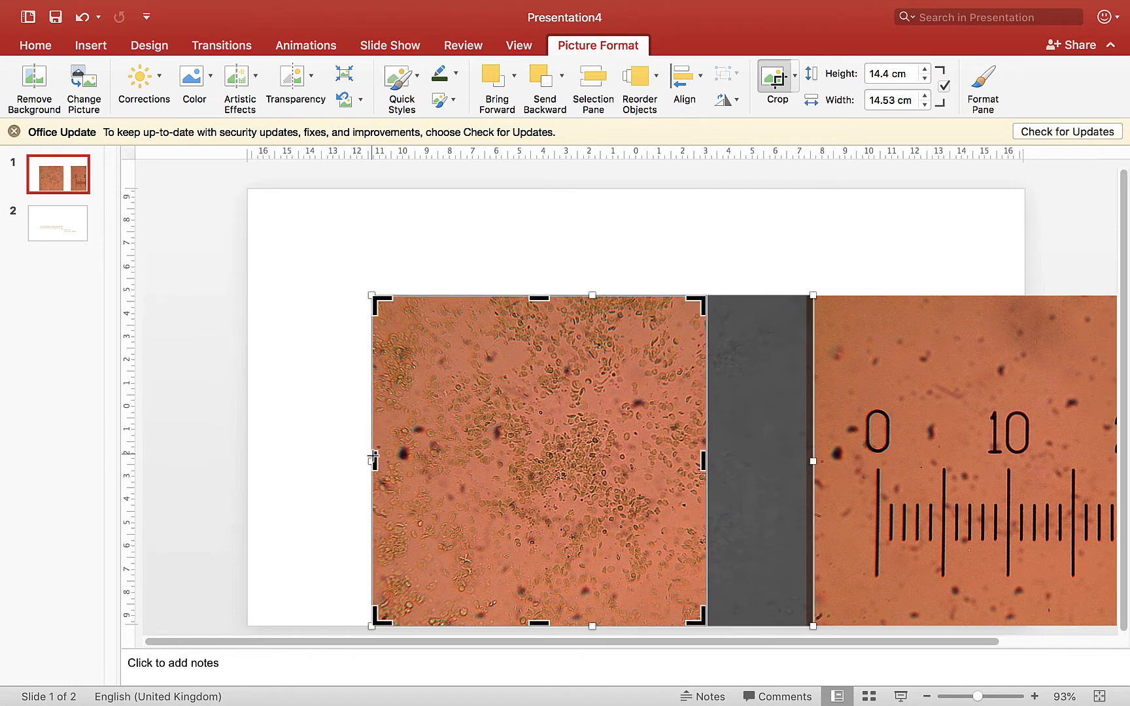
left_click_drag(373, 458, 429, 458)
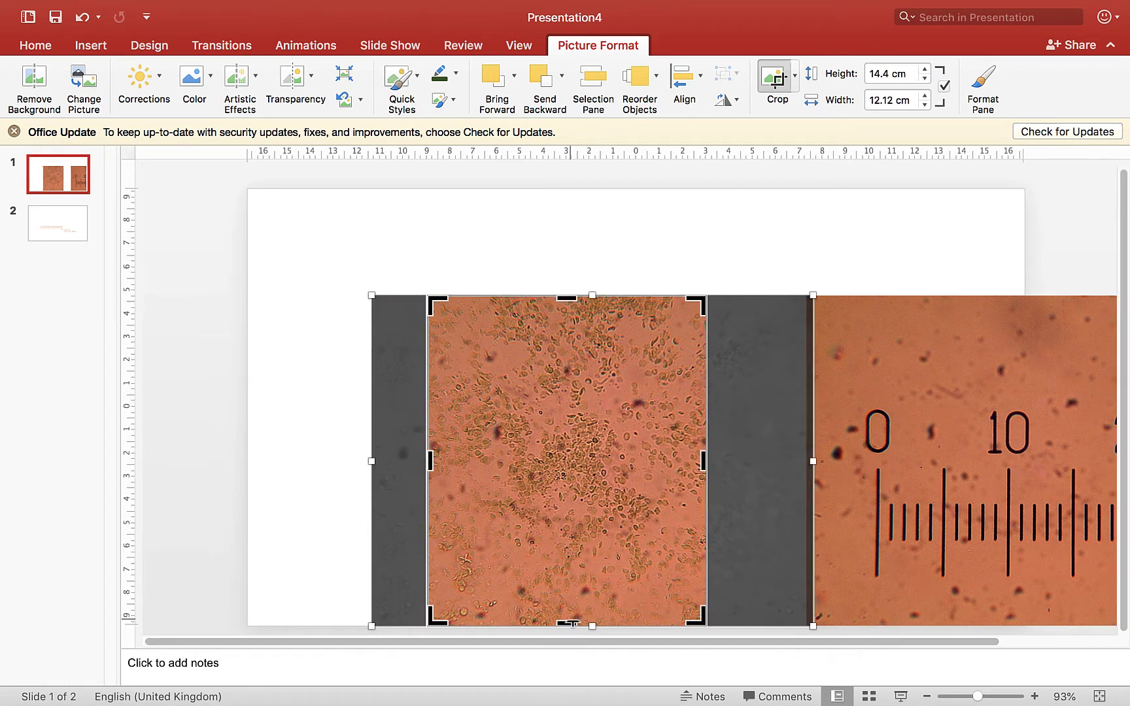
left_click_drag(568, 626, 570, 603)
left_click_drag(569, 296, 570, 338)
left_click(720, 237)
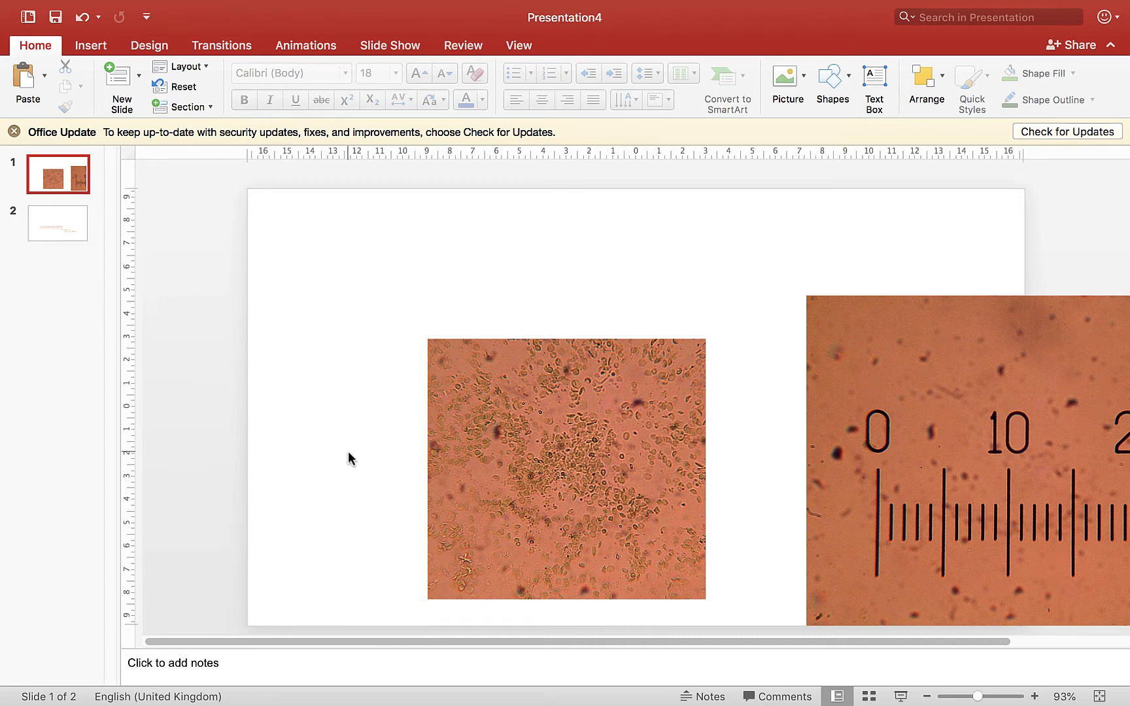
- Move the cropped cell micrograph to the top-left with the scale micrograph beside it
left_click(615, 464)
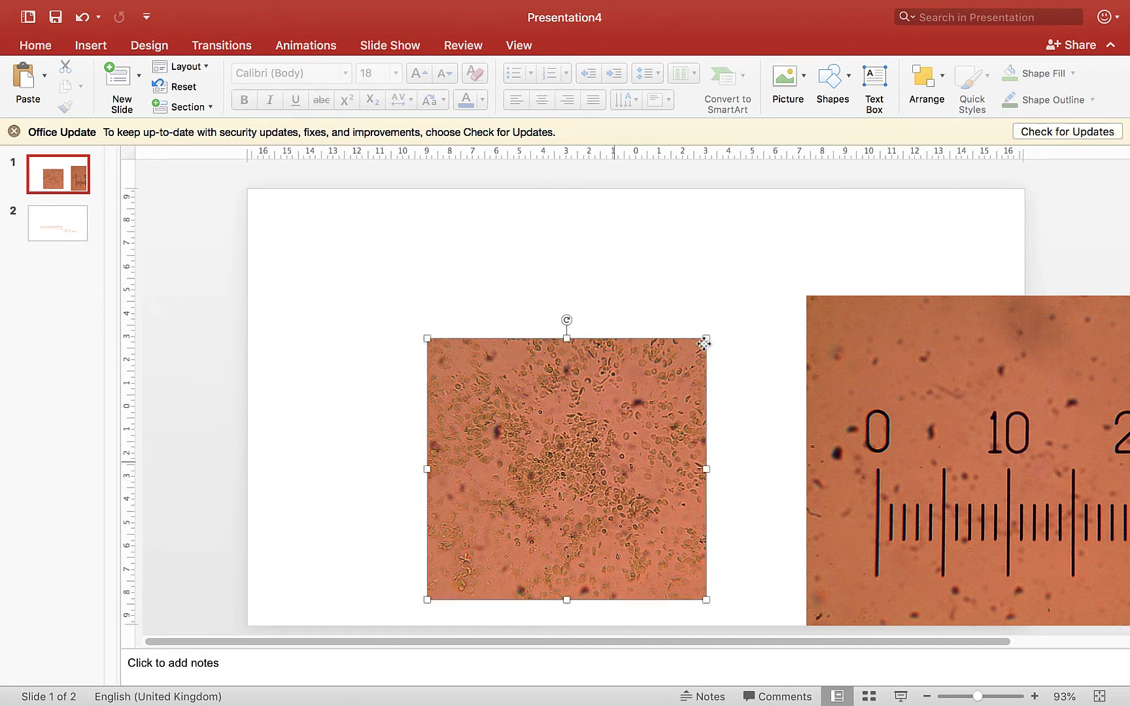
left_click_drag(428, 338, 494, 409)
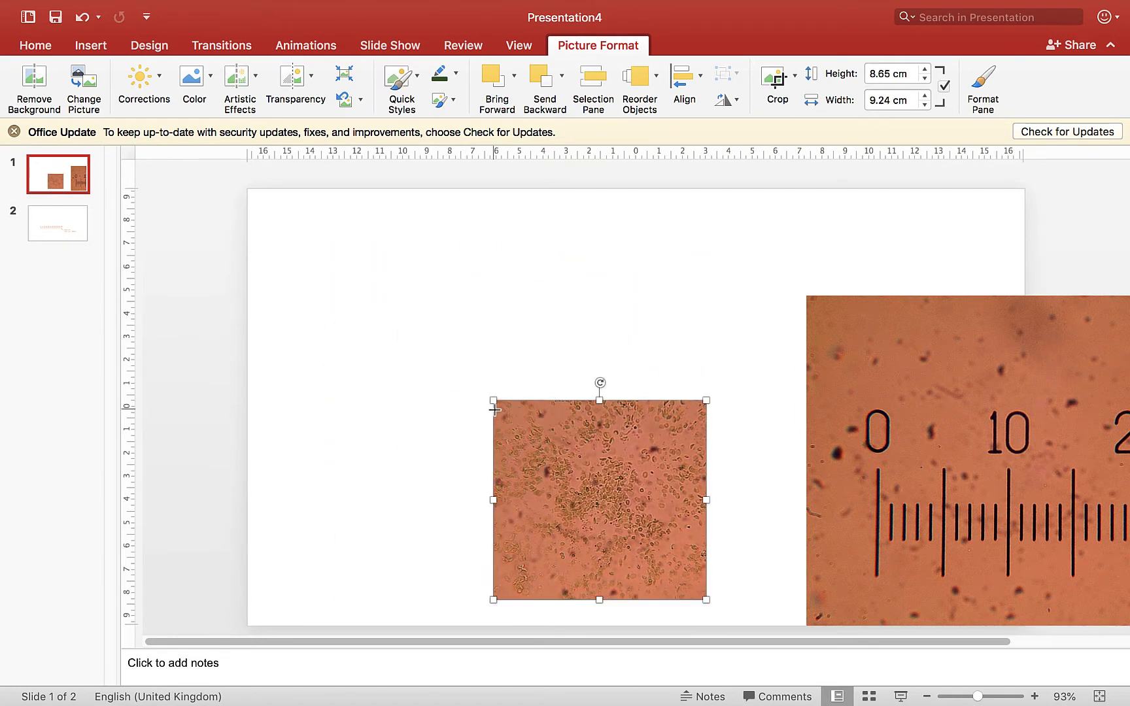
key("super+z")
left_click_drag(575, 414, 429, 300)
left_click(941, 404)
left_click_drag(941, 404, 713, 309)
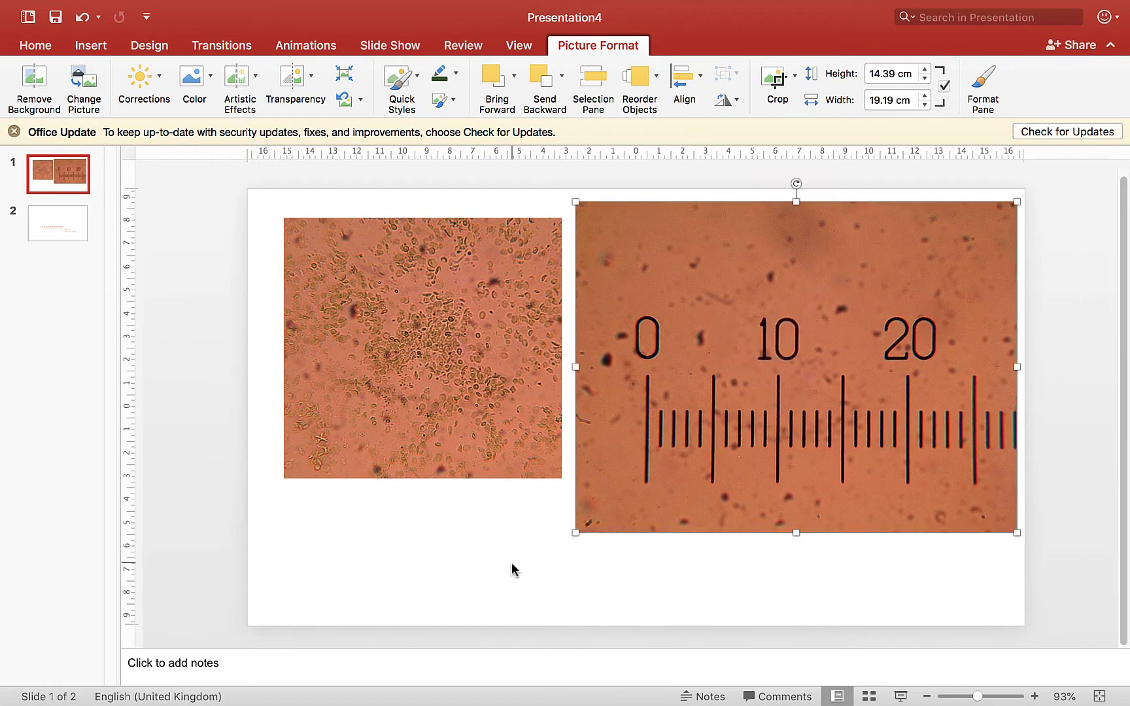
- Copy the 0–100 stage scale graphic from slide 2 to slide 1, below the cell micrograph
left_click(729, 598)
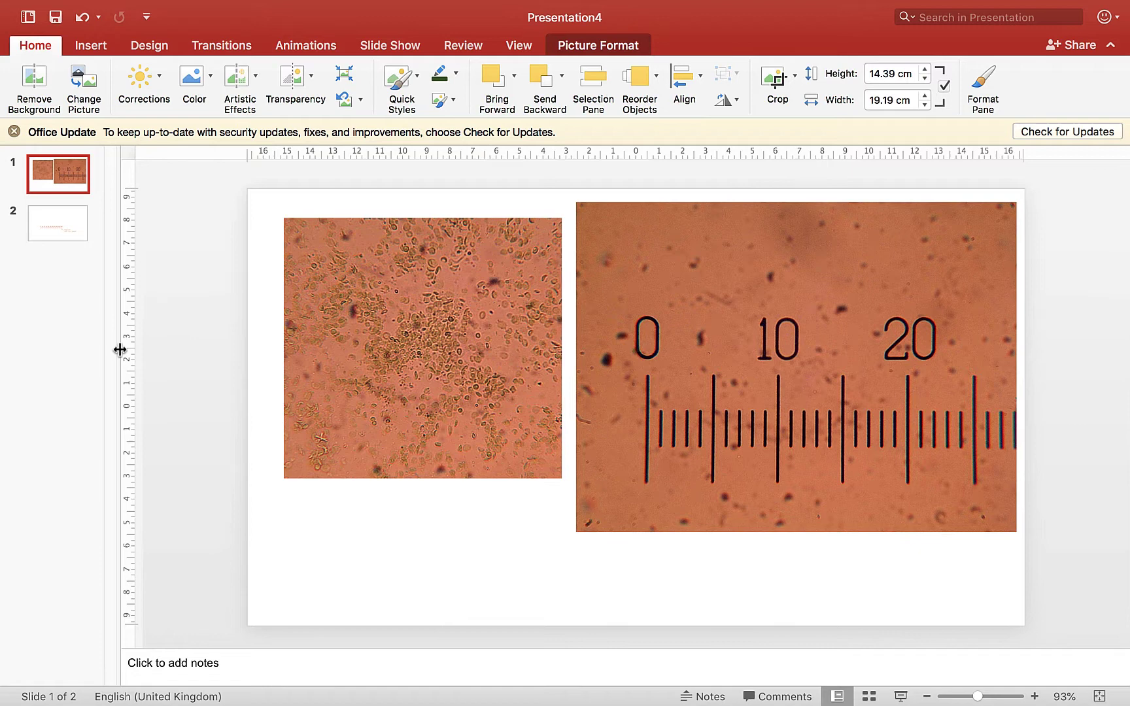
left_click(71, 237)
left_click(671, 490)
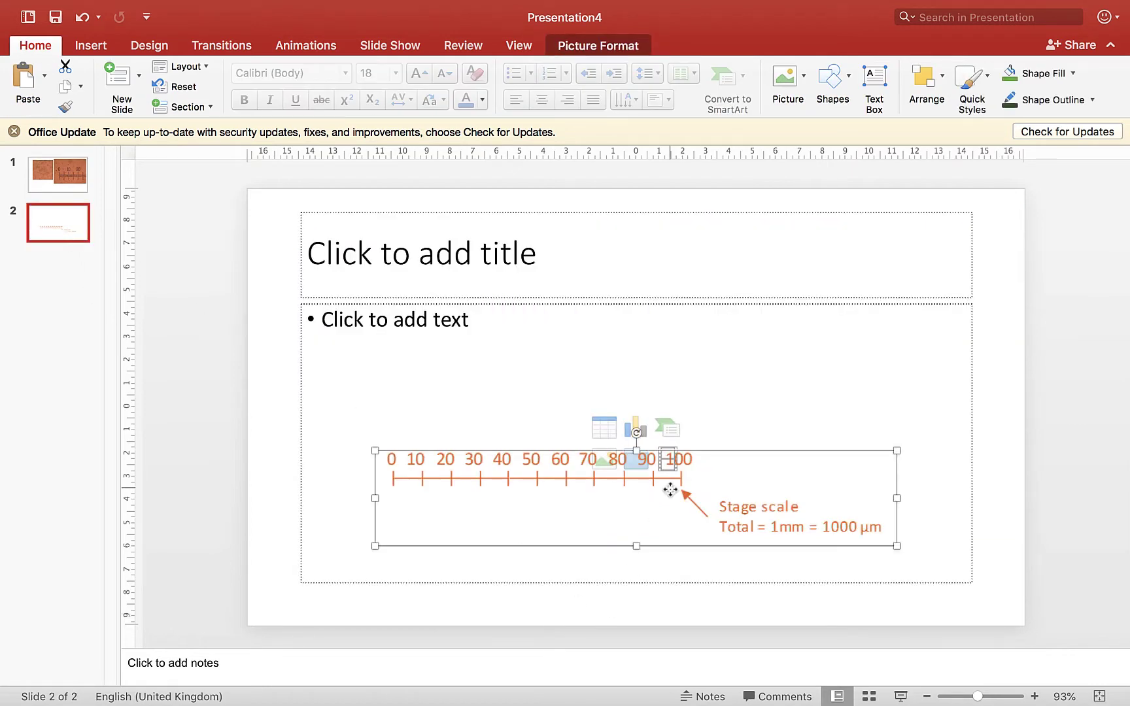
left_click(68, 191)
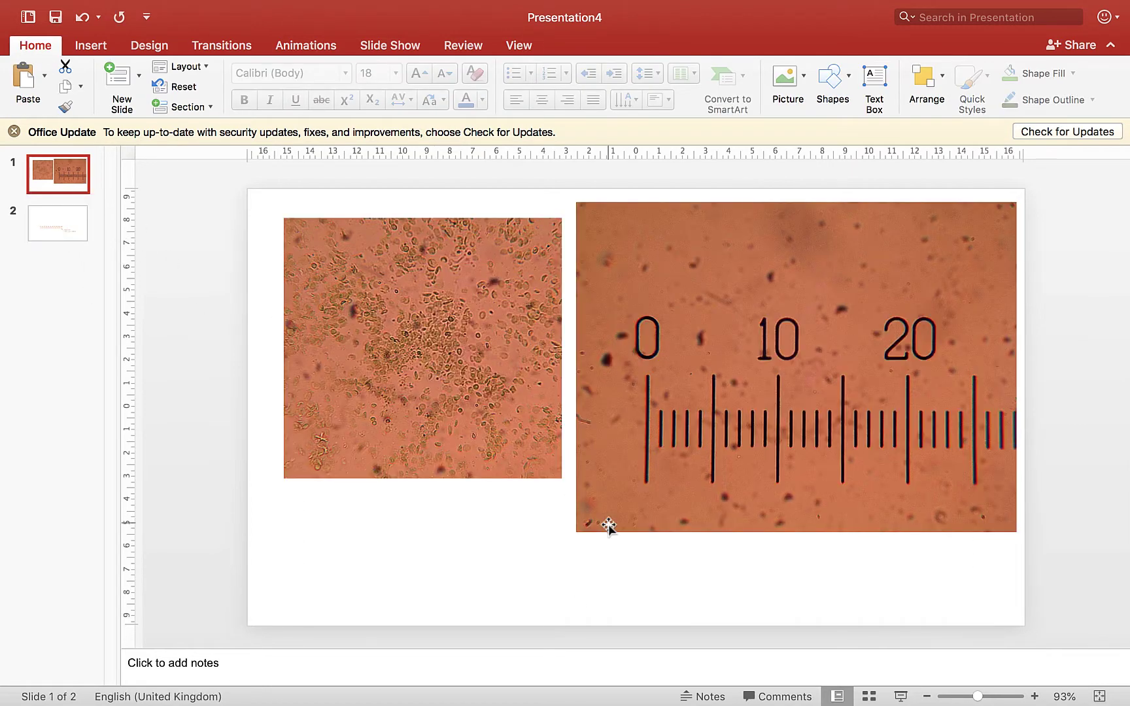
key("super+v")
left_click_drag(523, 482, 403, 574)
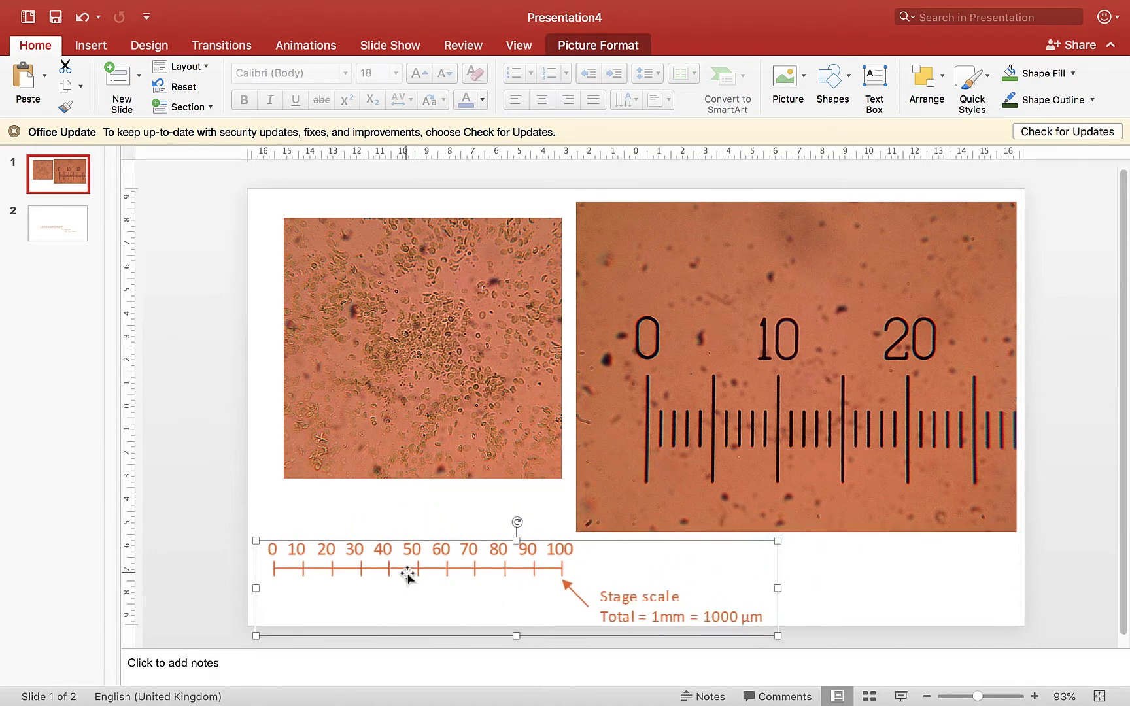
left_click(895, 645)
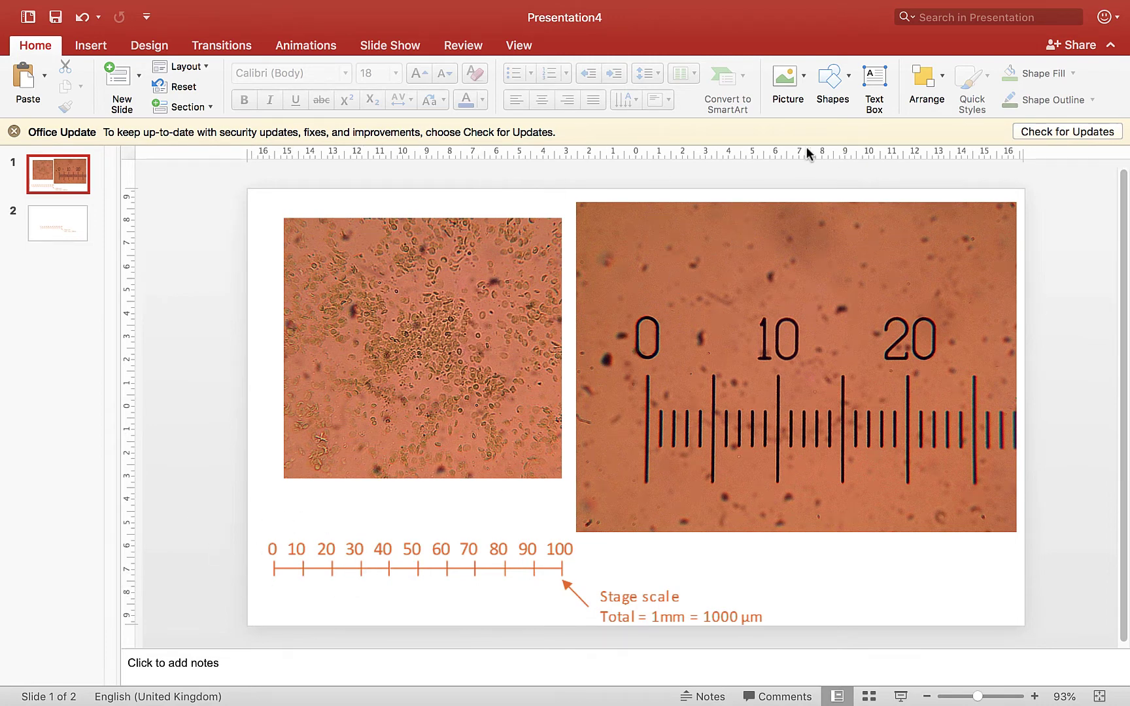
- Draw a straight line over the graticule image from its 0 to its 10 mark
left_click(847, 79)
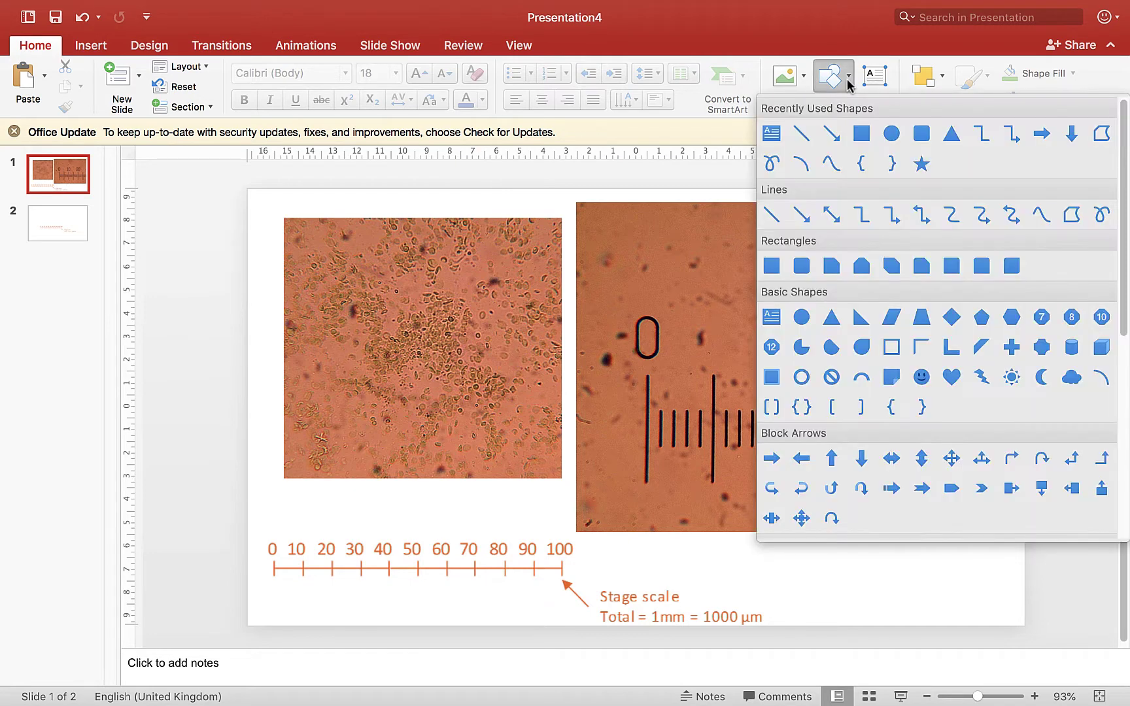
left_click(803, 136)
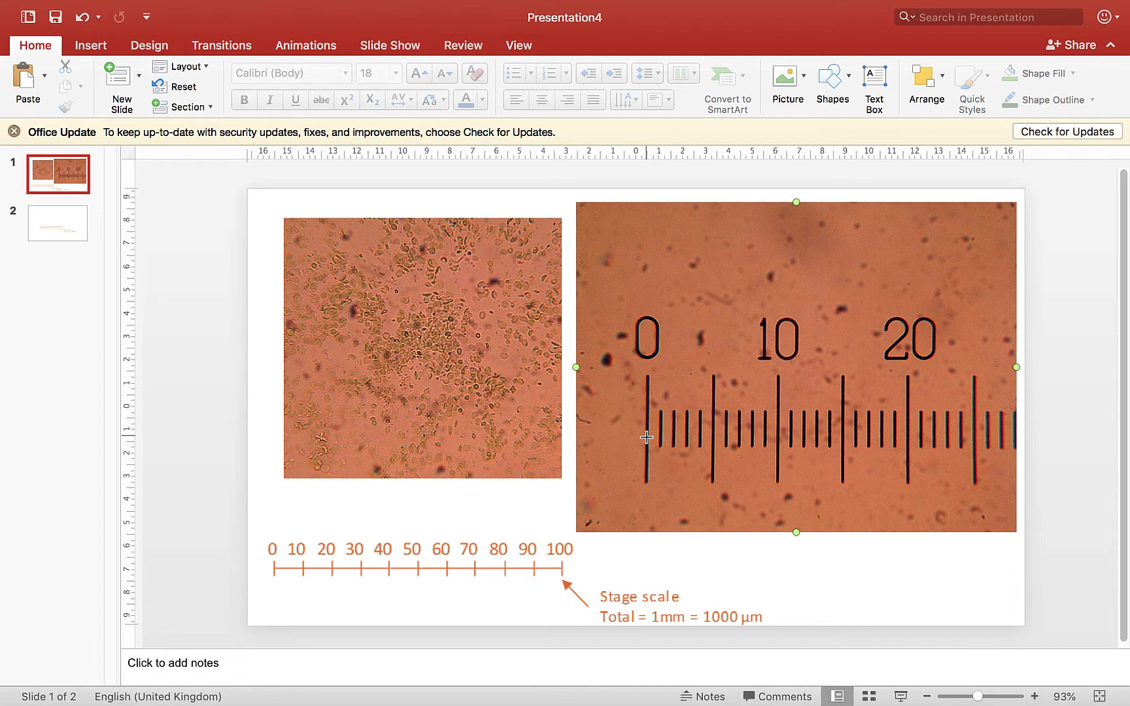
left_click_drag(646, 437, 777, 438)
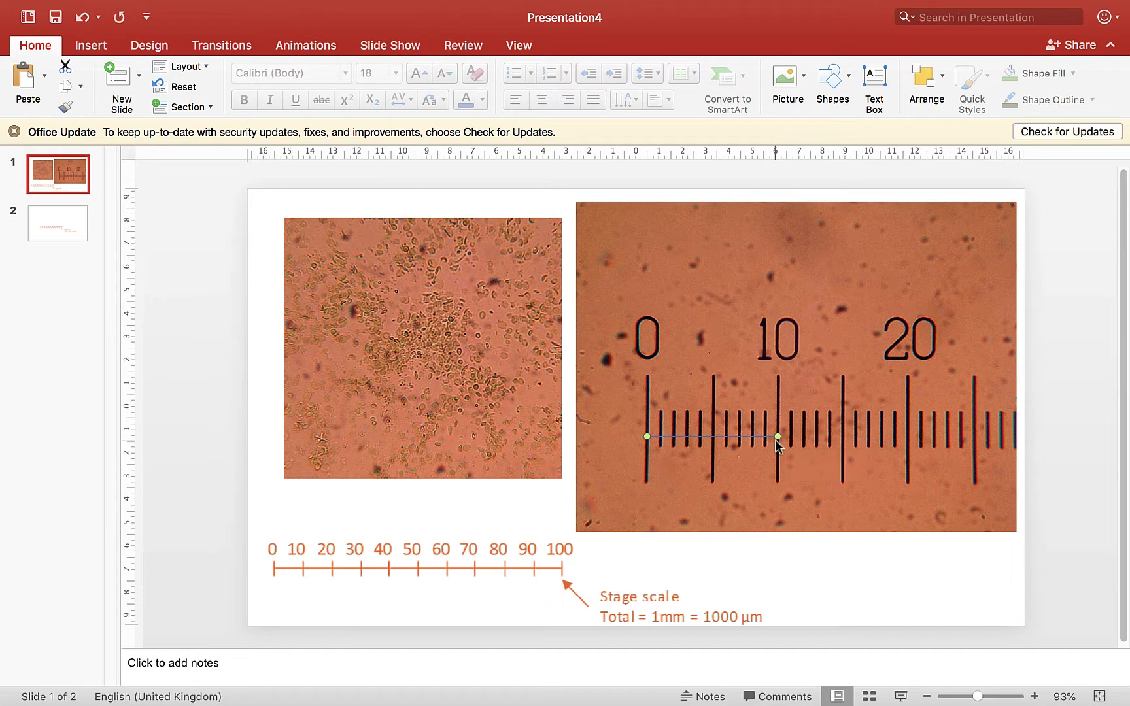
- Give the line a thicker weight and a black outline
left_click(1093, 100)
mouse_move(1050, 356)
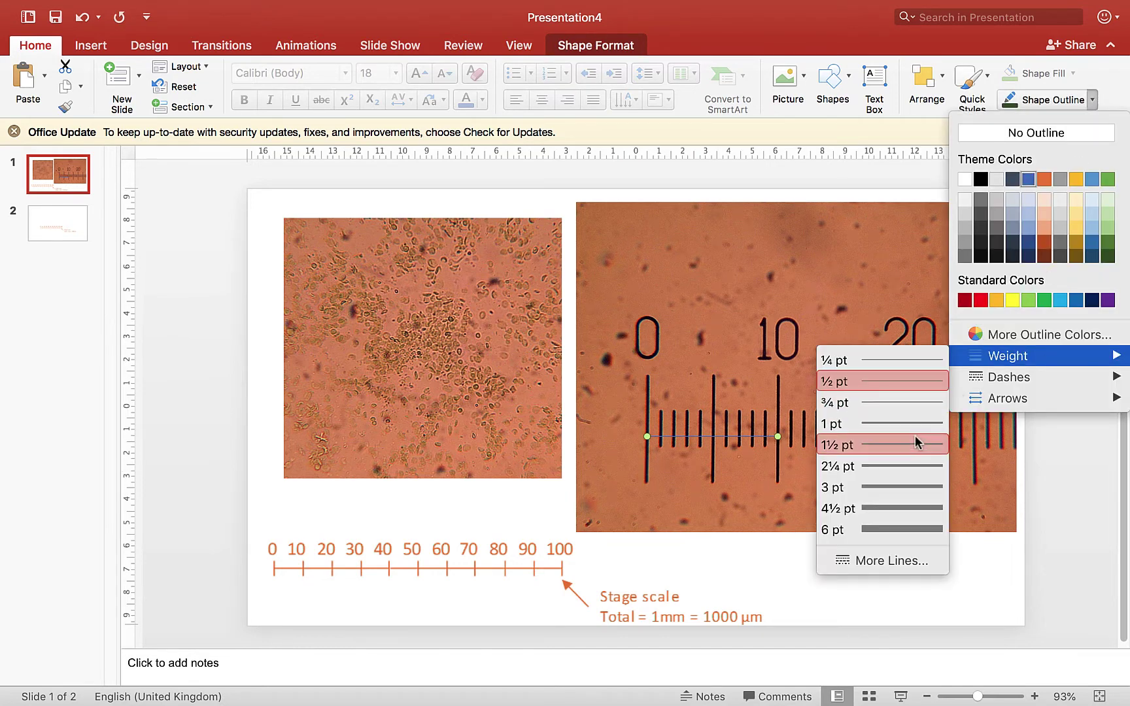
left_click(909, 530)
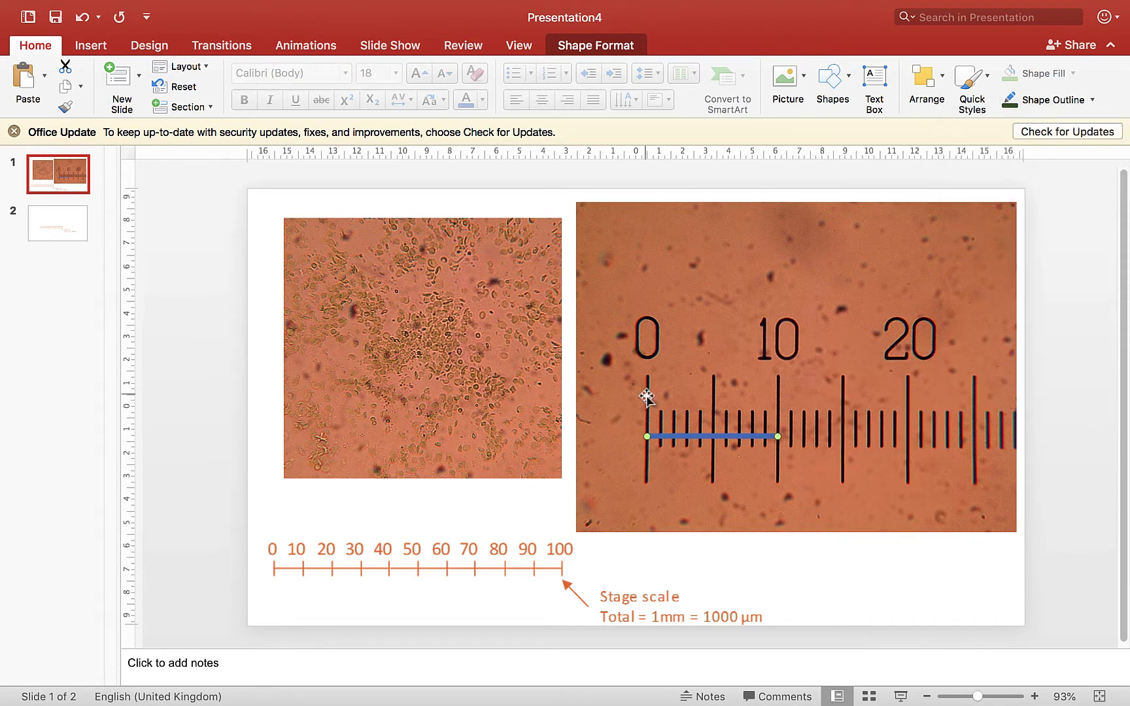
left_click(1093, 100)
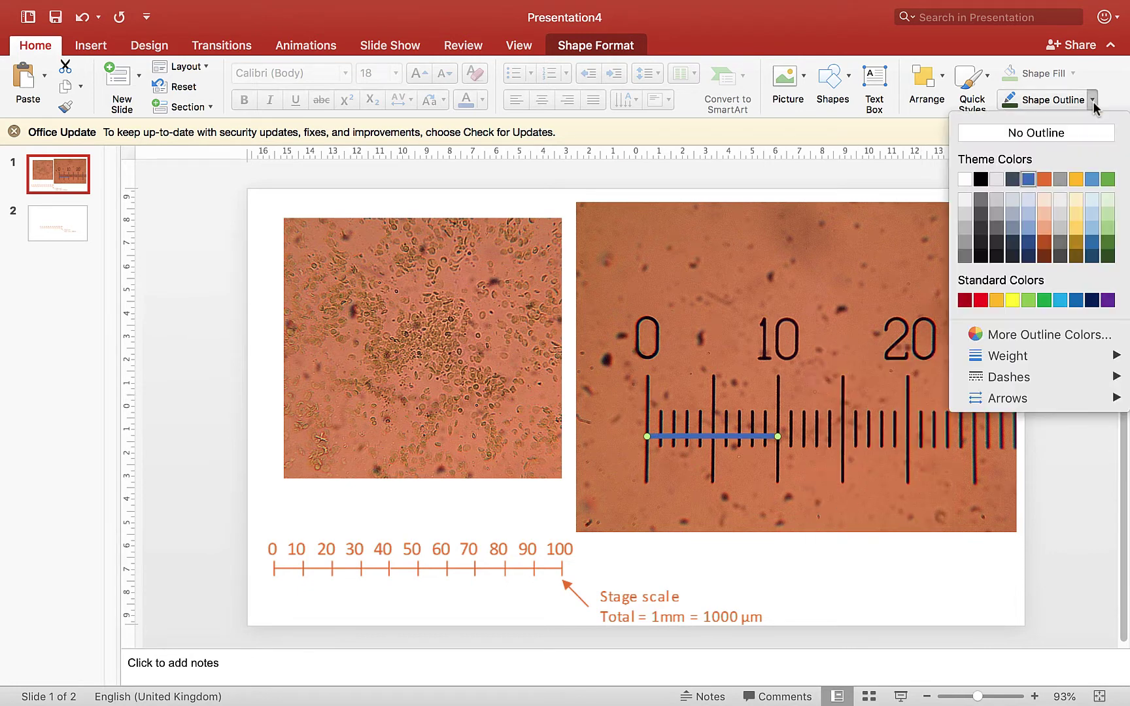
left_click(981, 180)
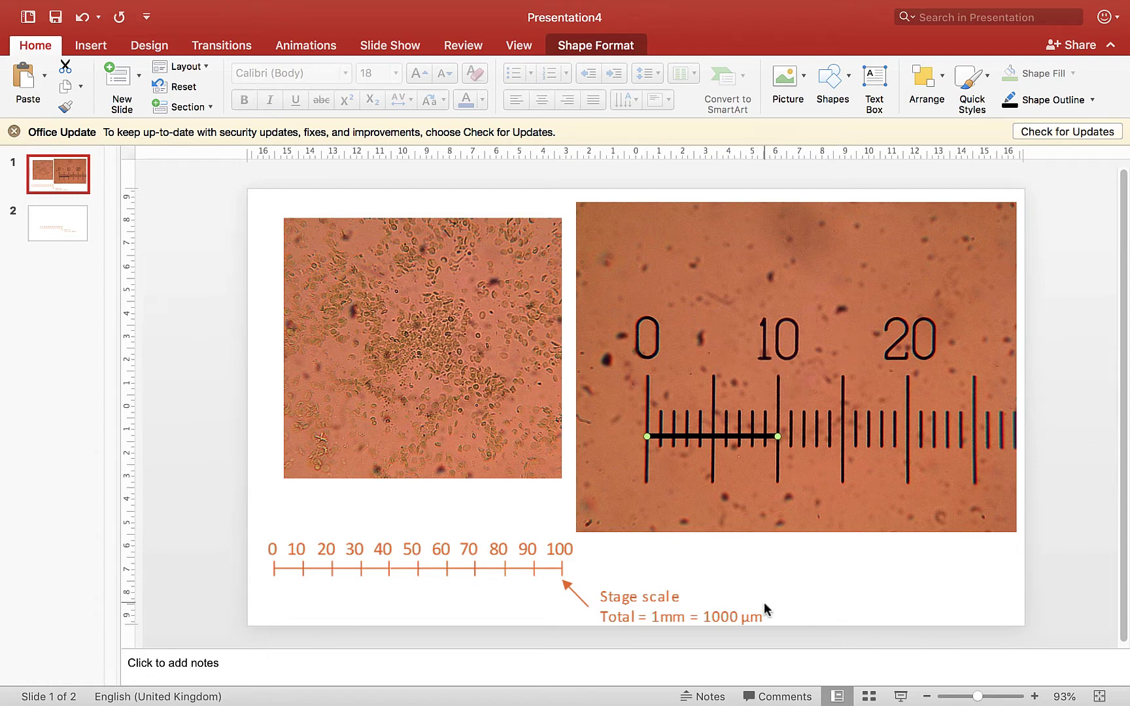
- Paste a copy of the black line onto the lower cell micrograph as its scale bar
left_click(814, 589)
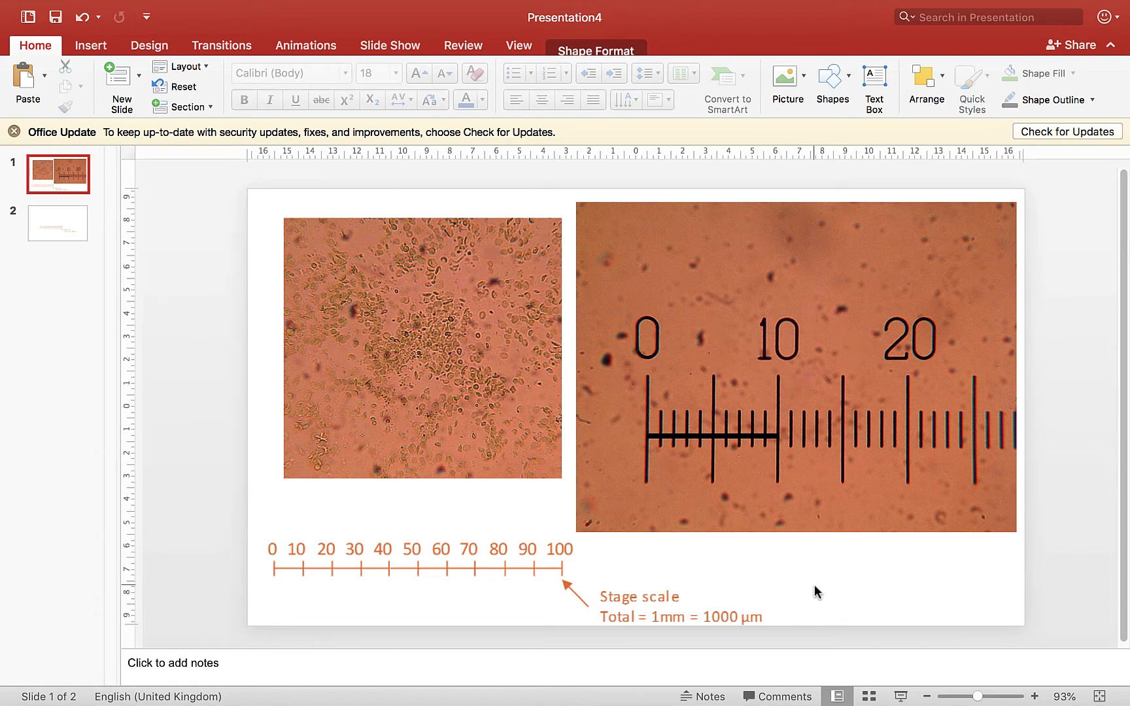
left_click(751, 437)
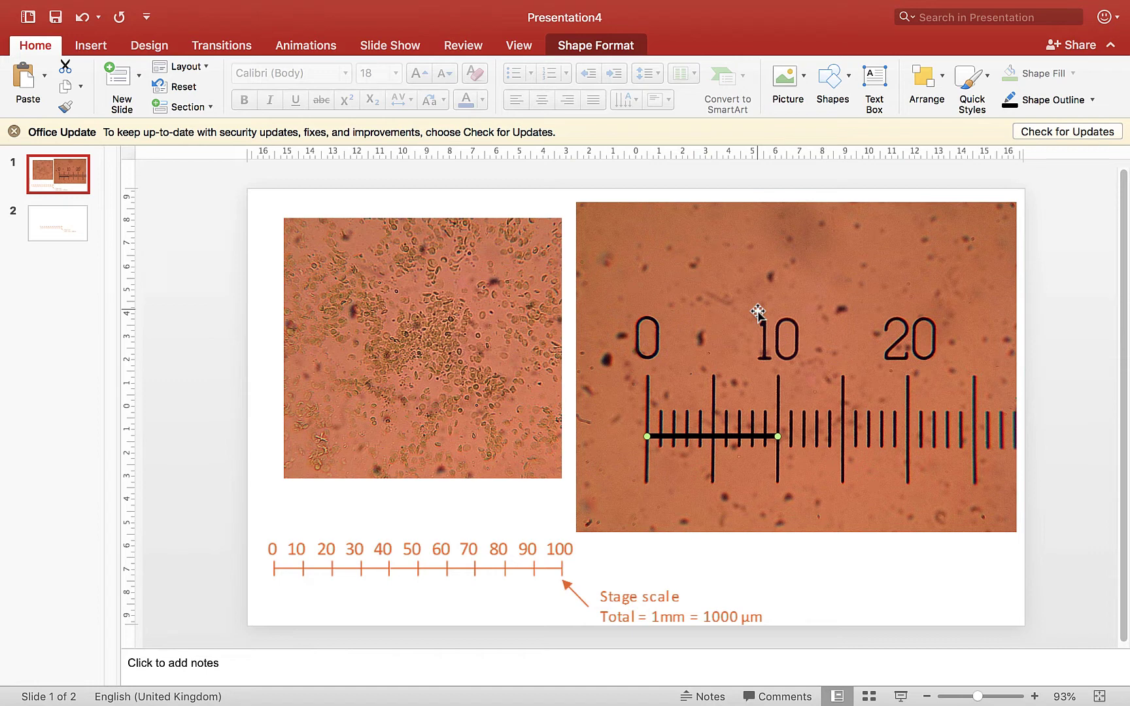
key("super+v")
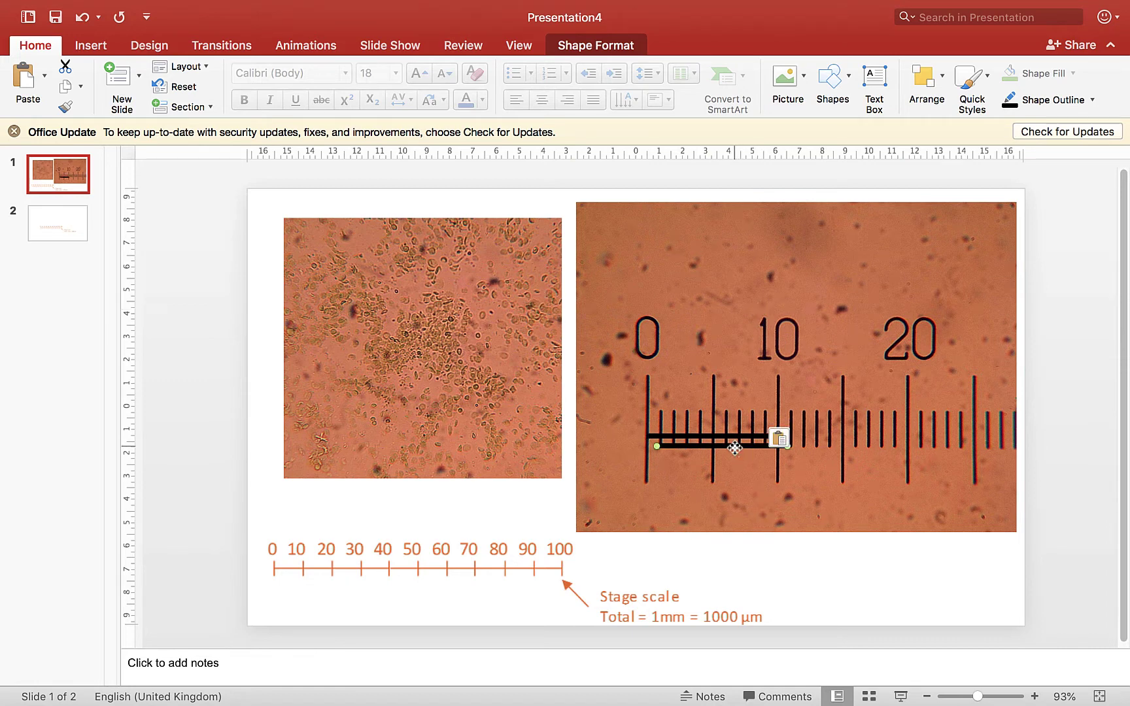
left_click_drag(735, 448, 377, 465)
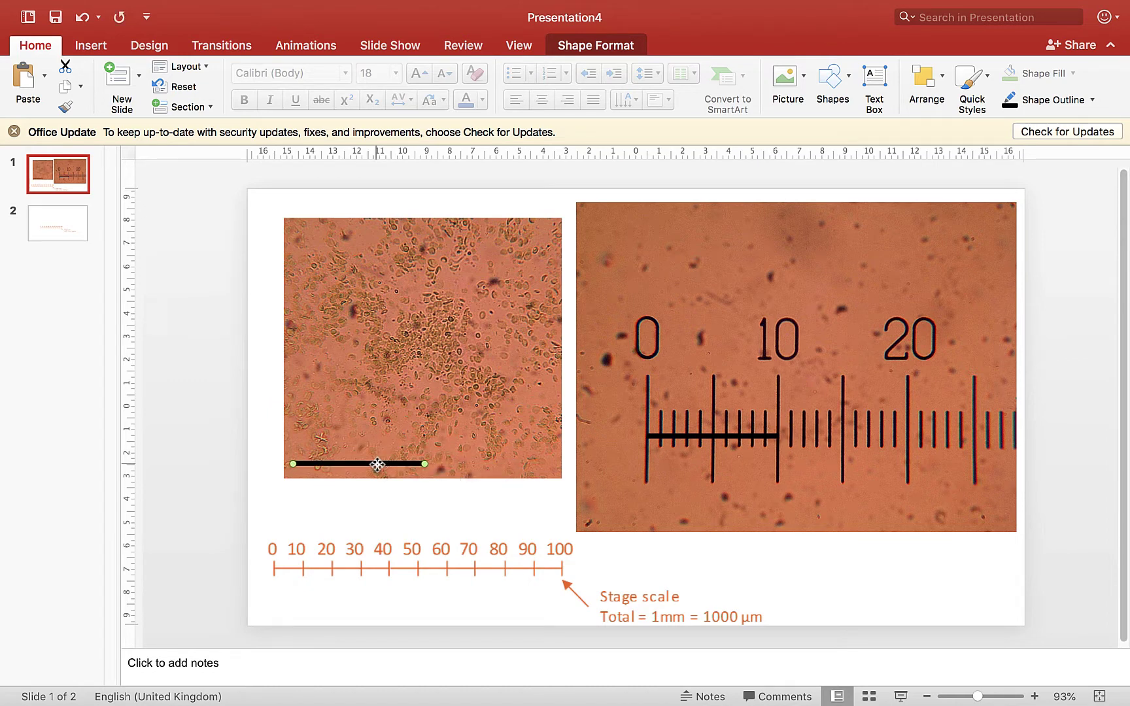
left_click(404, 510)
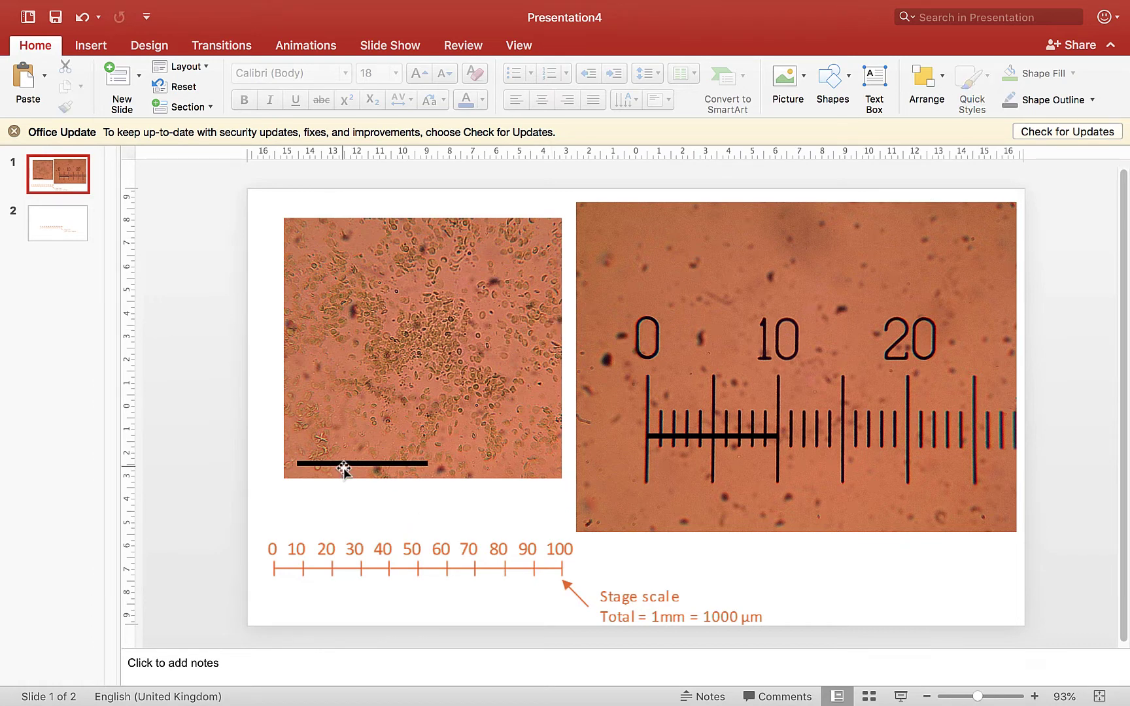
- Add a text box reading '100' just below the scale bar on the cell micrograph
left_click(880, 84)
left_click(412, 499)
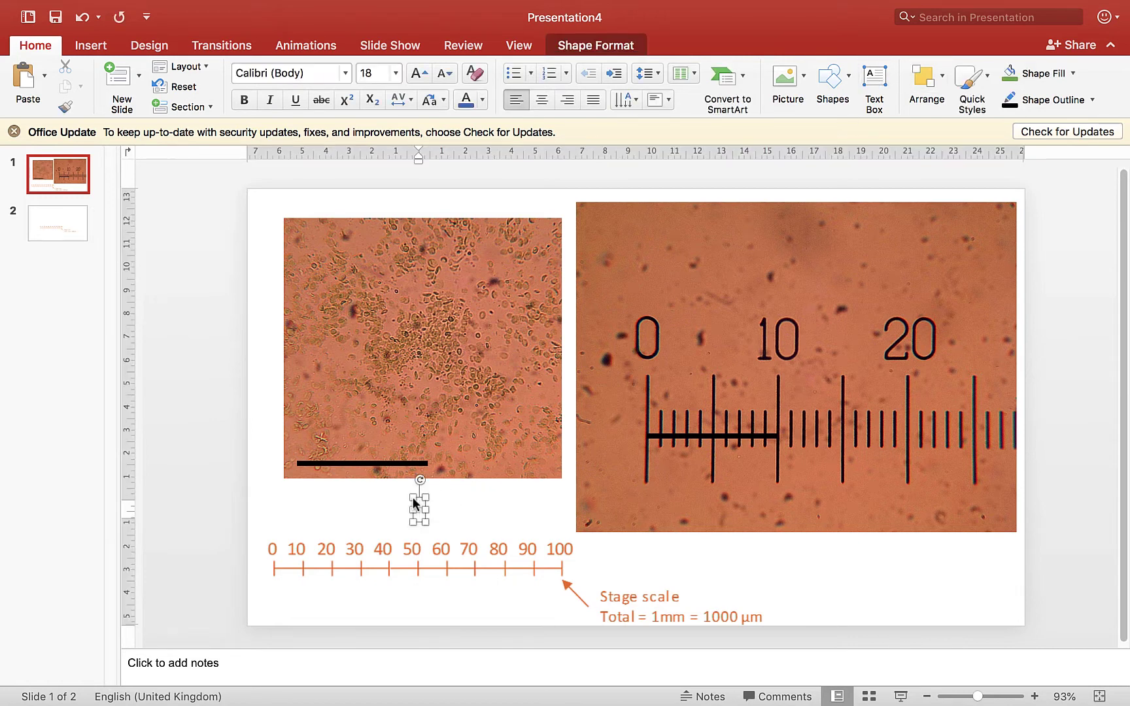
type("100")
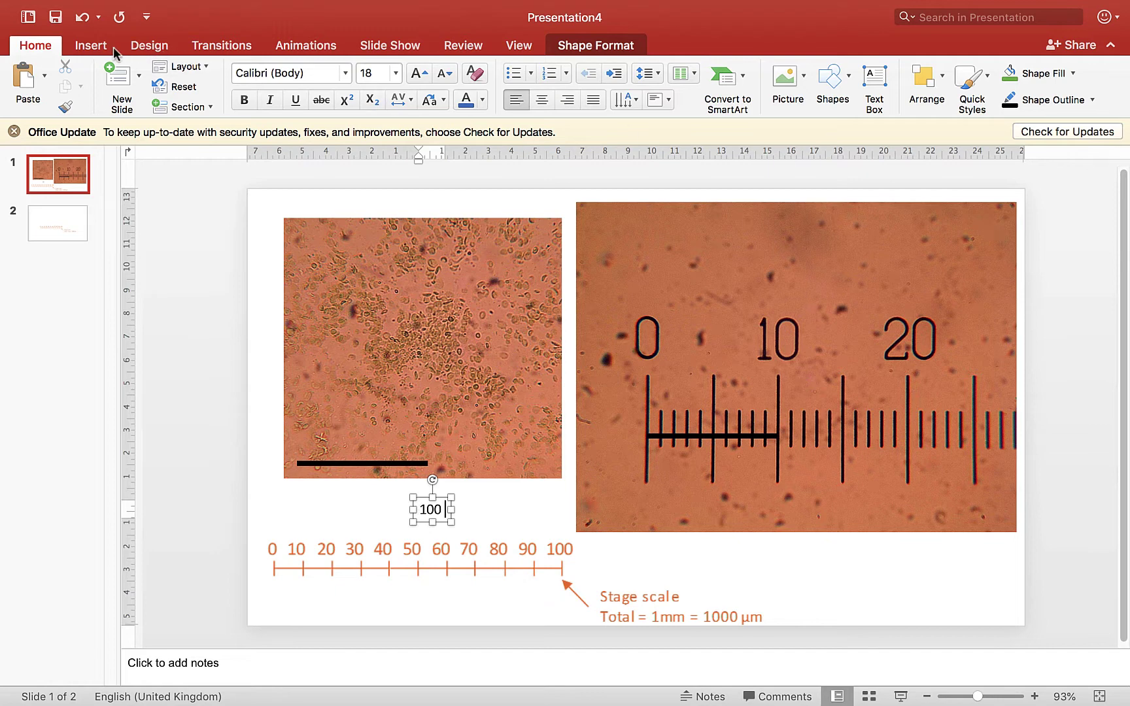
left_click(91, 45)
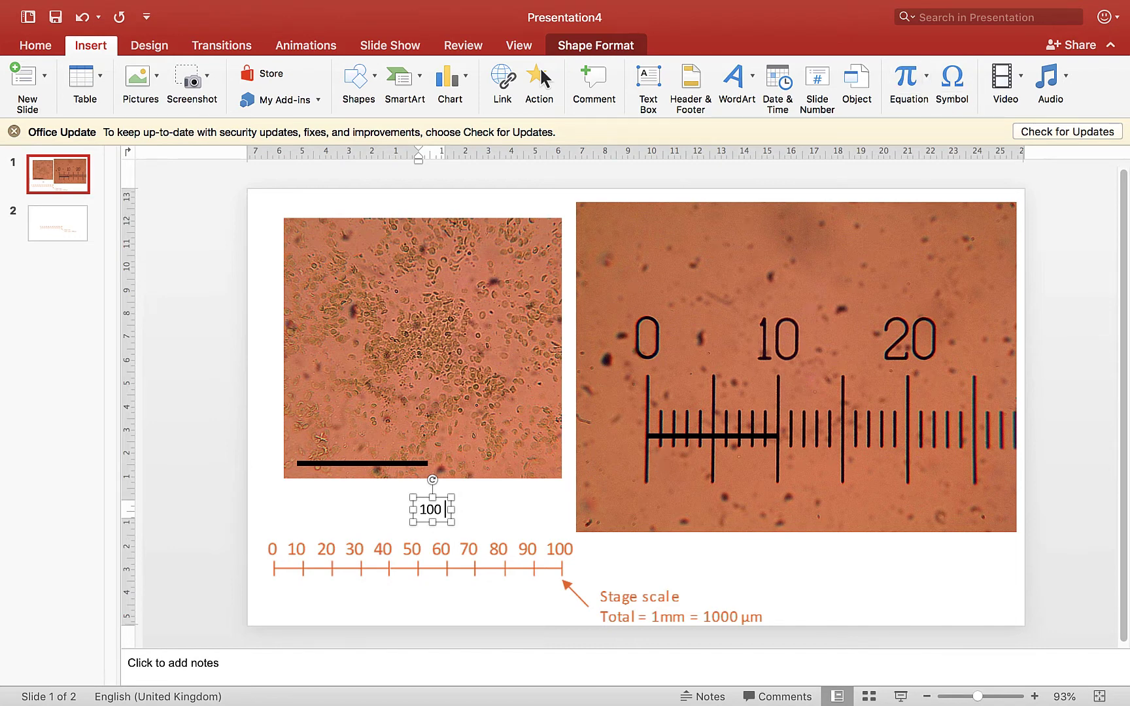
- Insert the micro sign µ after 100 using Character Viewer's 'micro' search, then close the viewer
key("ctrl+super+space")
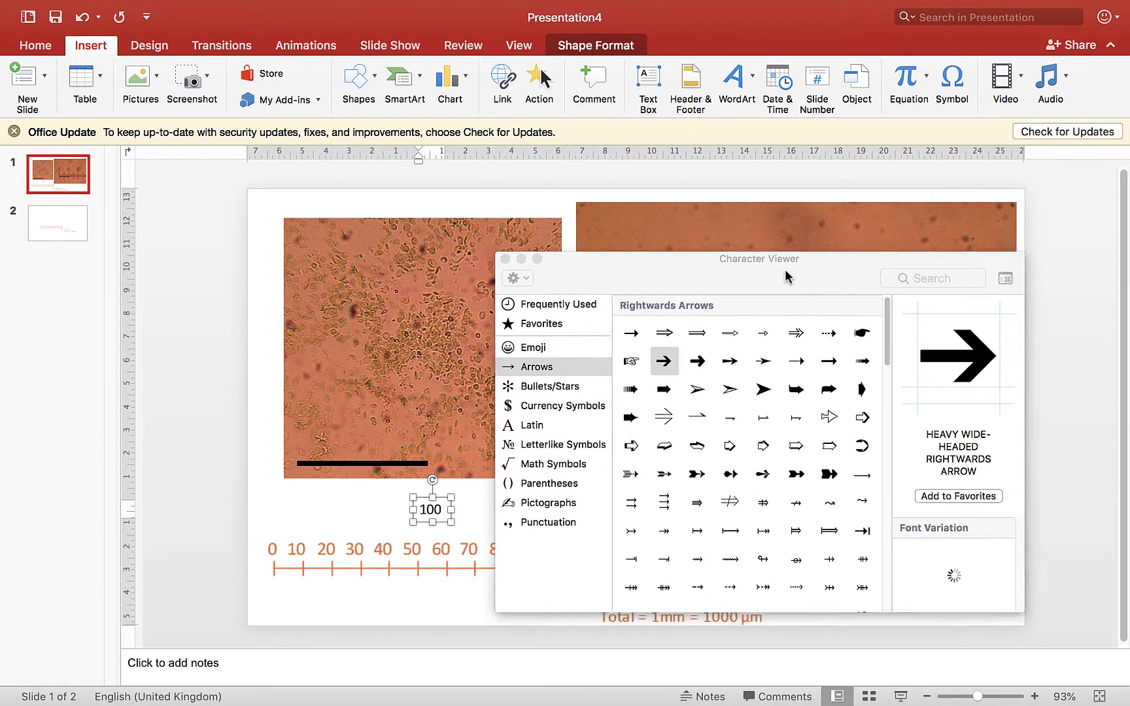
left_click(907, 293)
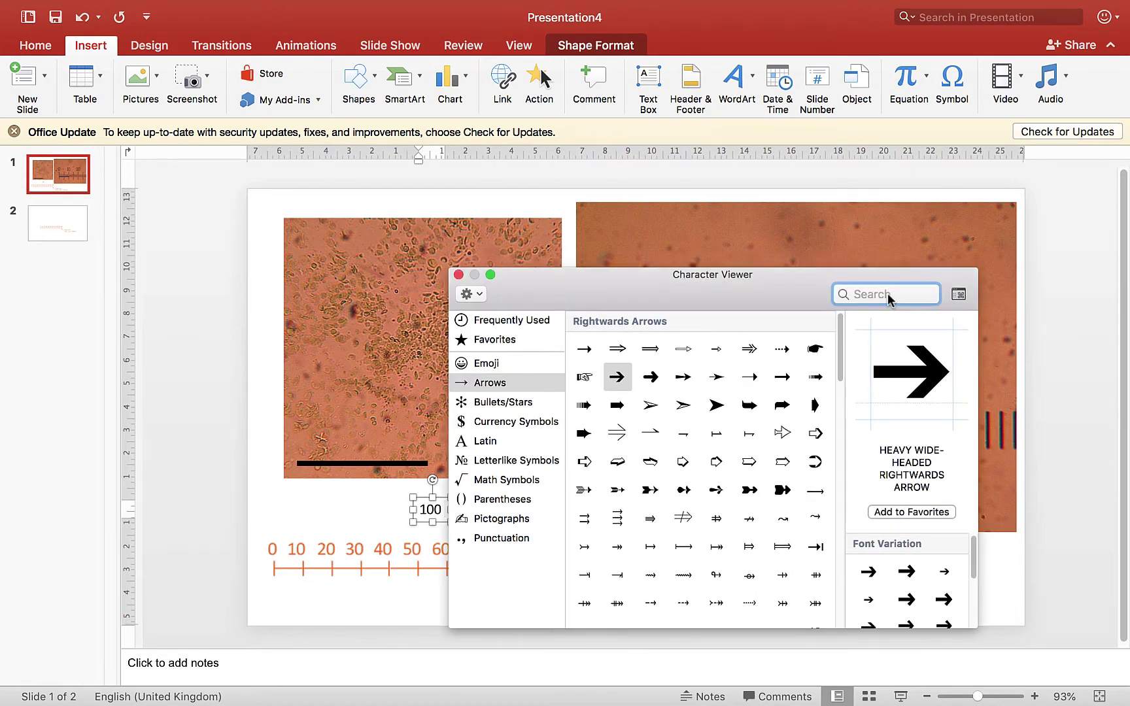
type("micro")
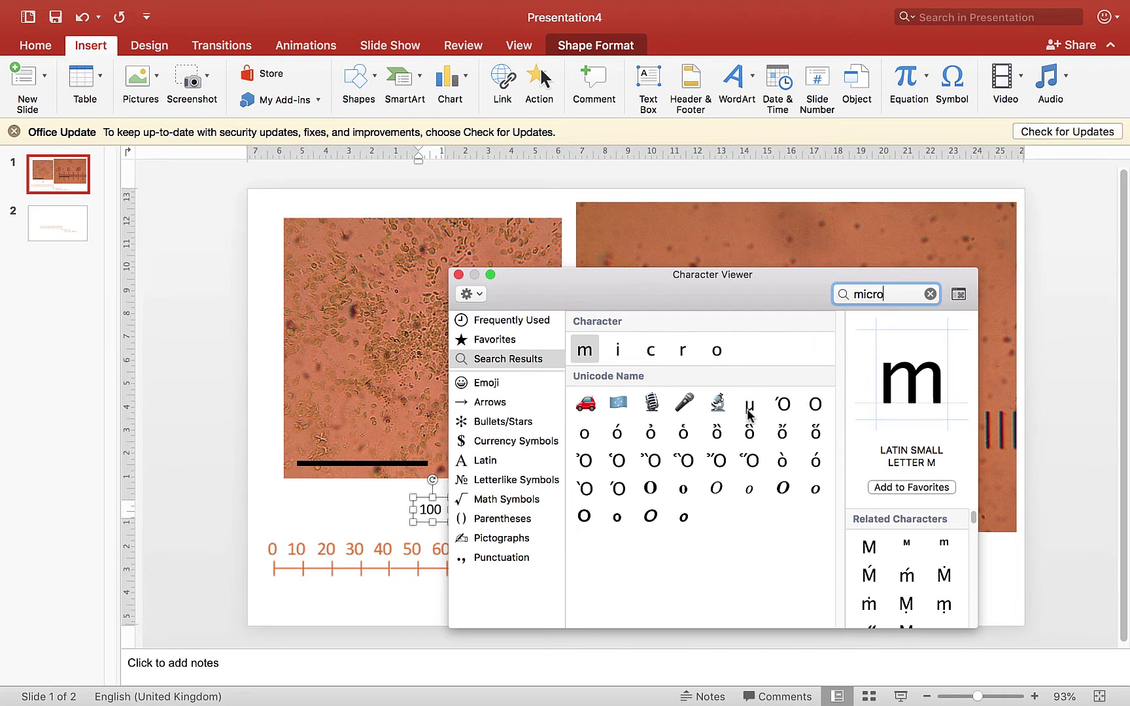
left_click(750, 409)
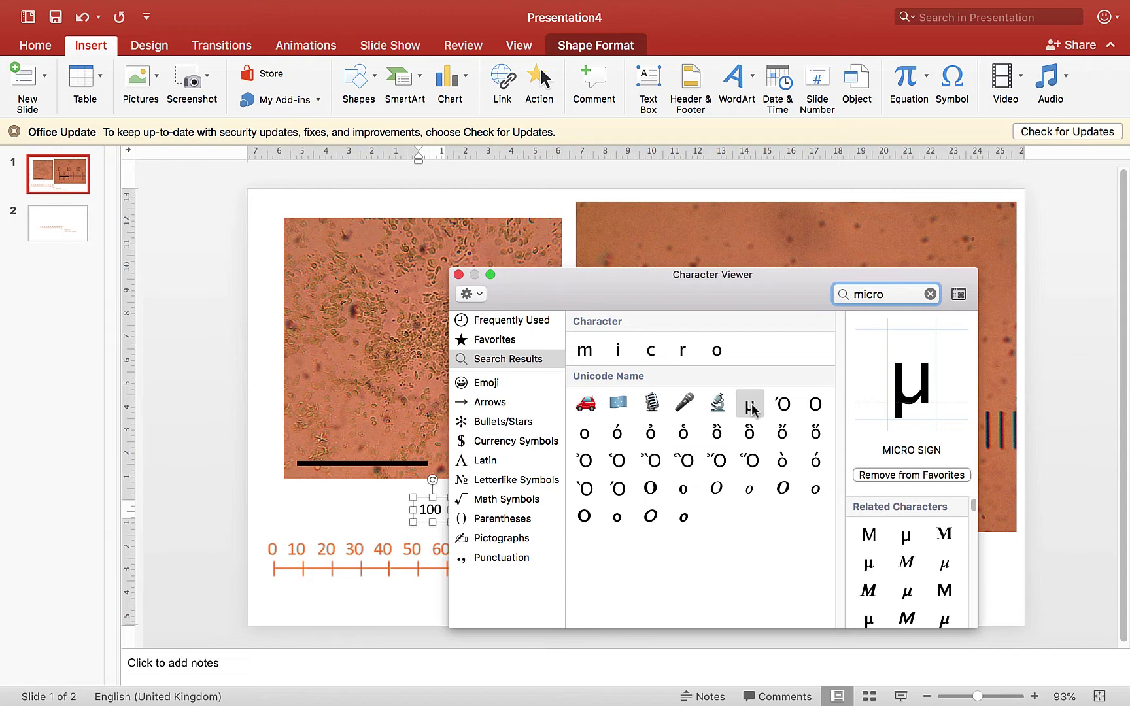
double_click(751, 407)
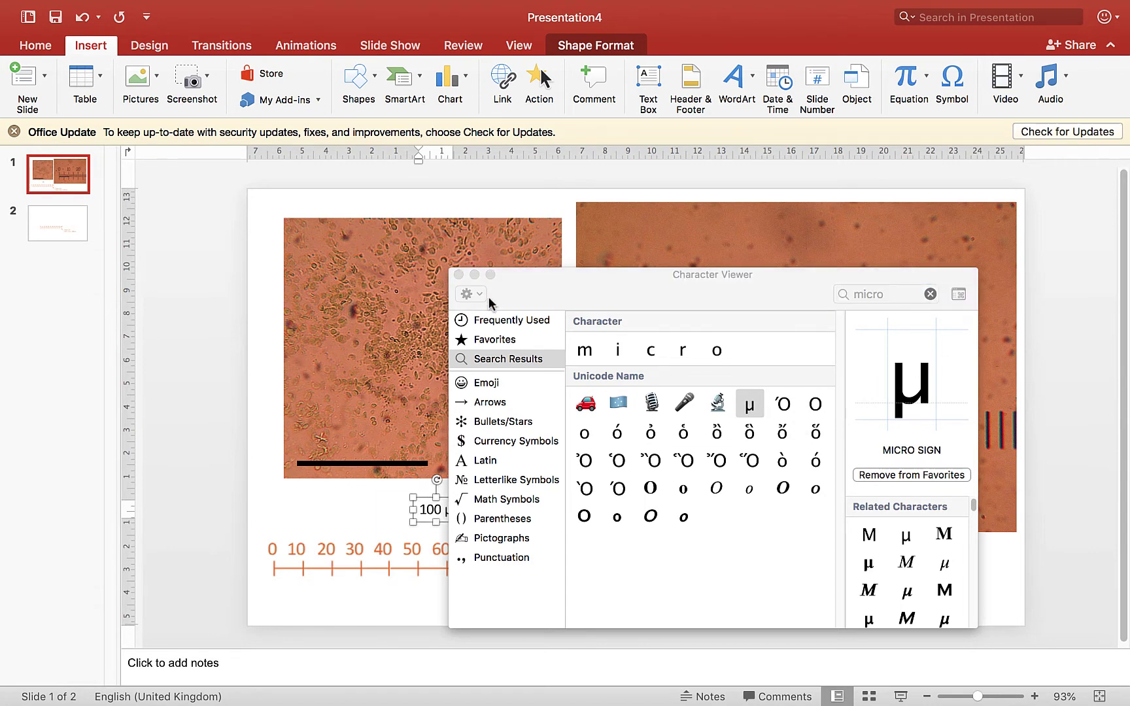
left_click_drag(538, 284, 632, 251)
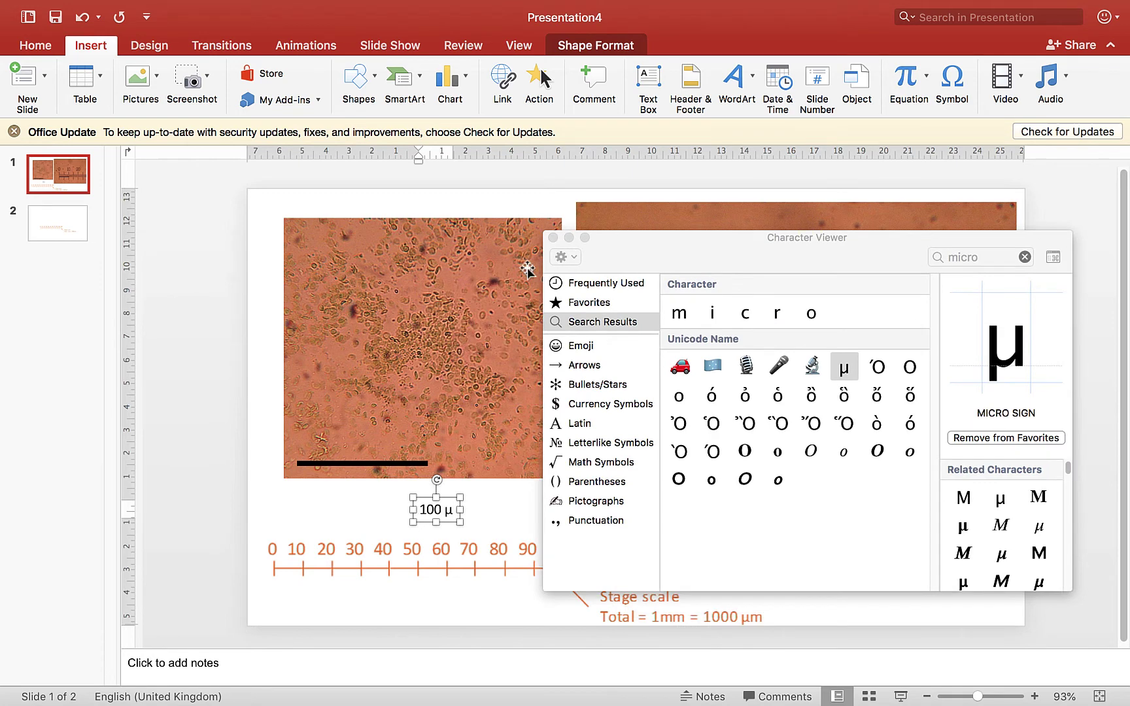
left_click(553, 239)
- Finish the 100 µm label, enlarge it to 32 pt bold, and move it onto the black scale bar
type("m")
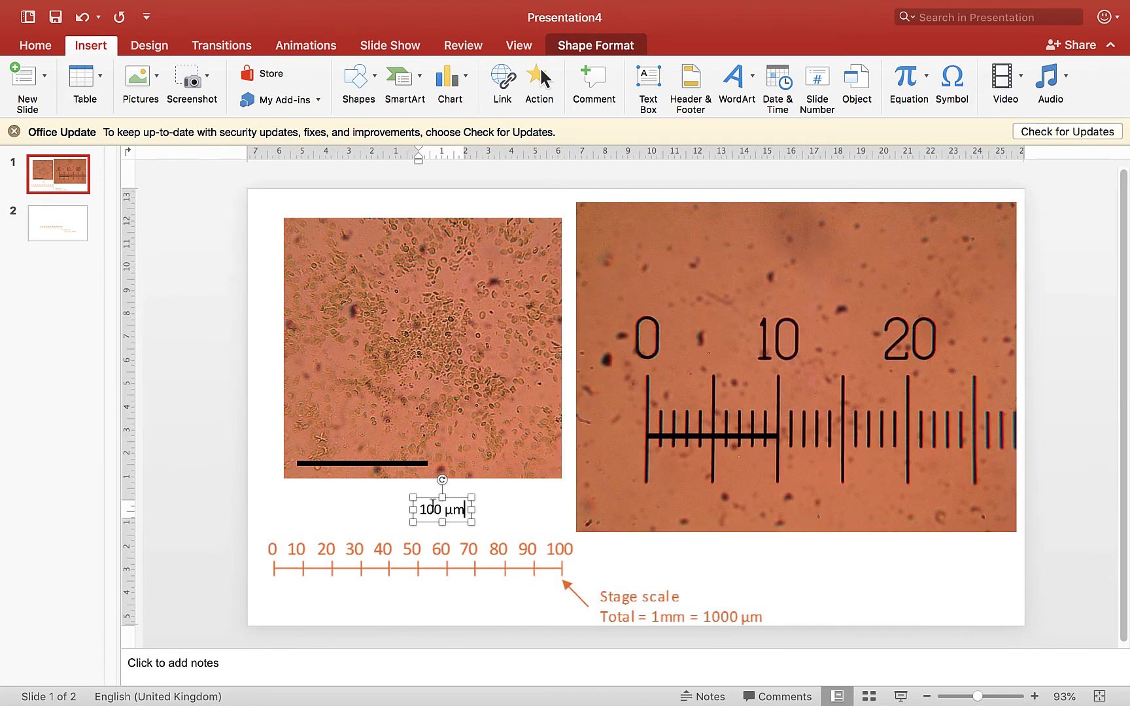
left_click_drag(458, 499, 379, 489)
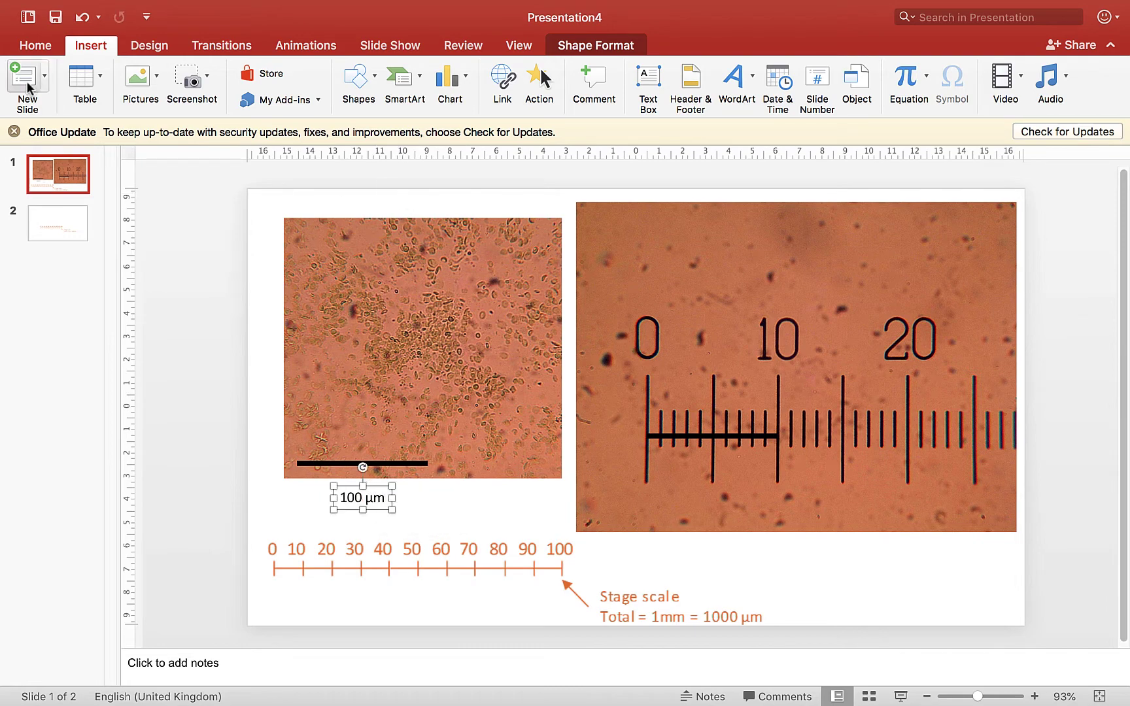
left_click(36, 45)
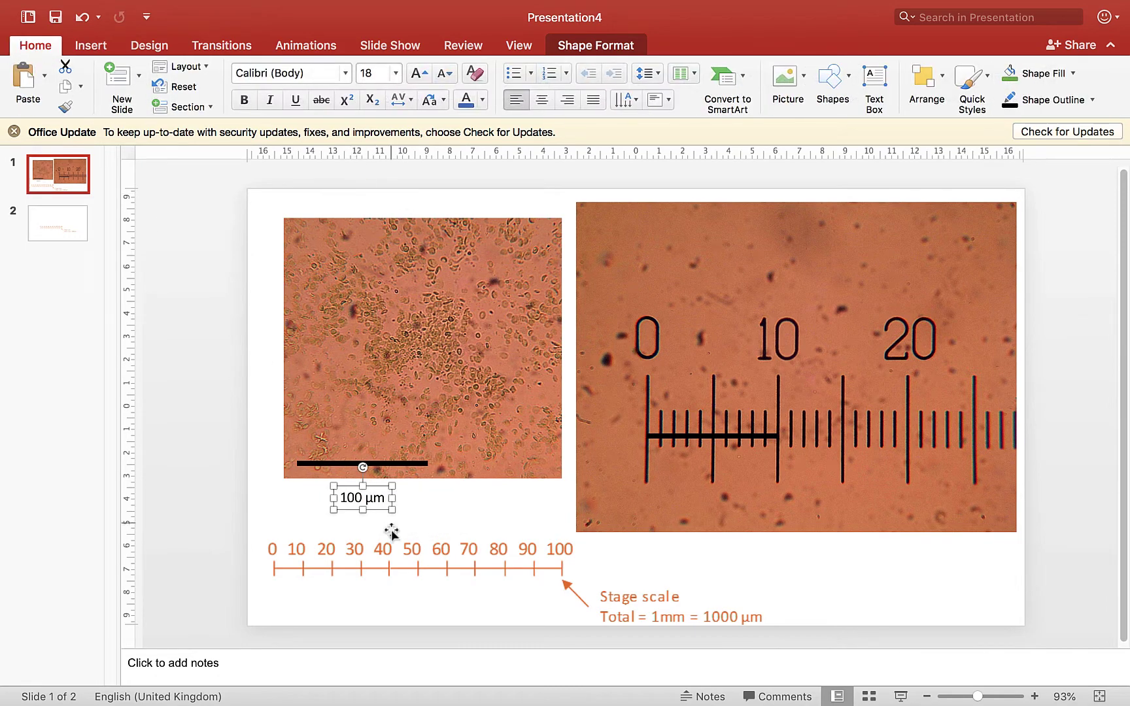
left_click(418, 72)
left_click(417, 72)
left_click(417, 73)
left_click(417, 73)
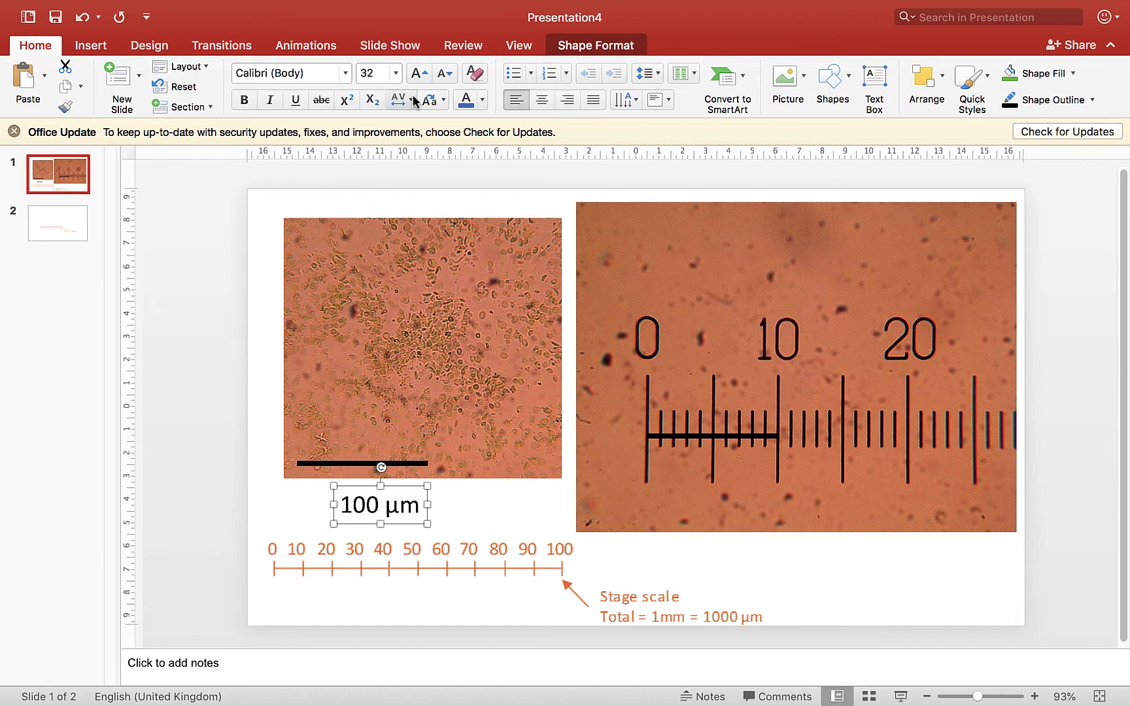
left_click(244, 100)
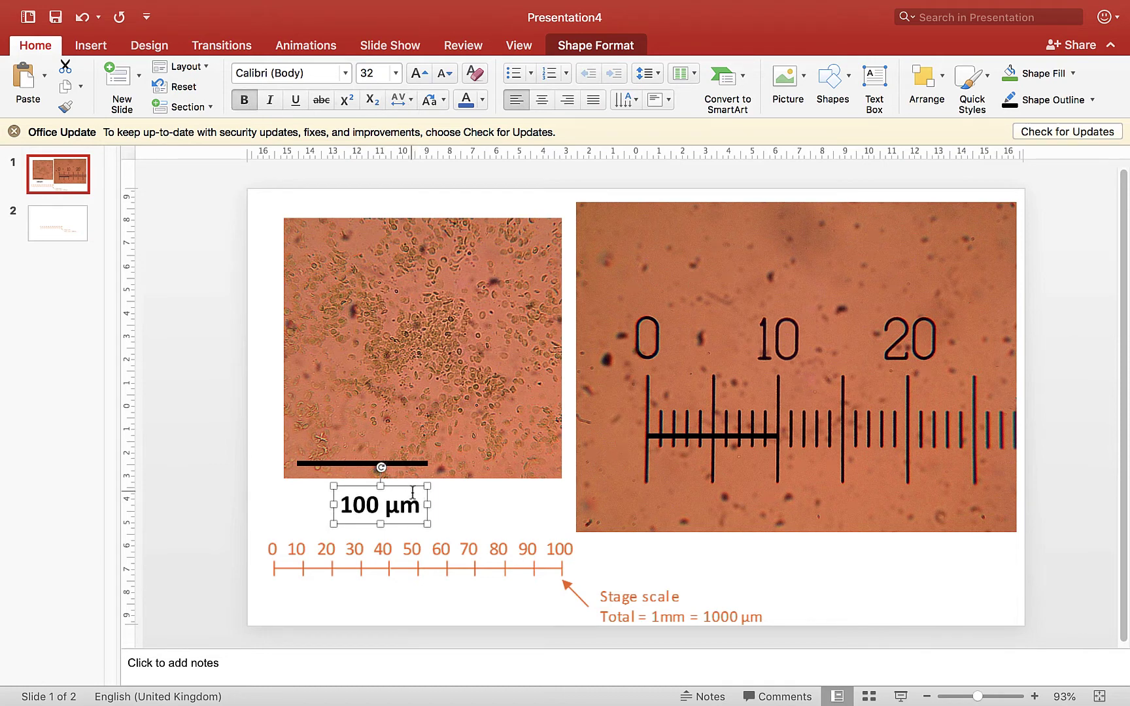
left_click_drag(413, 492, 388, 424)
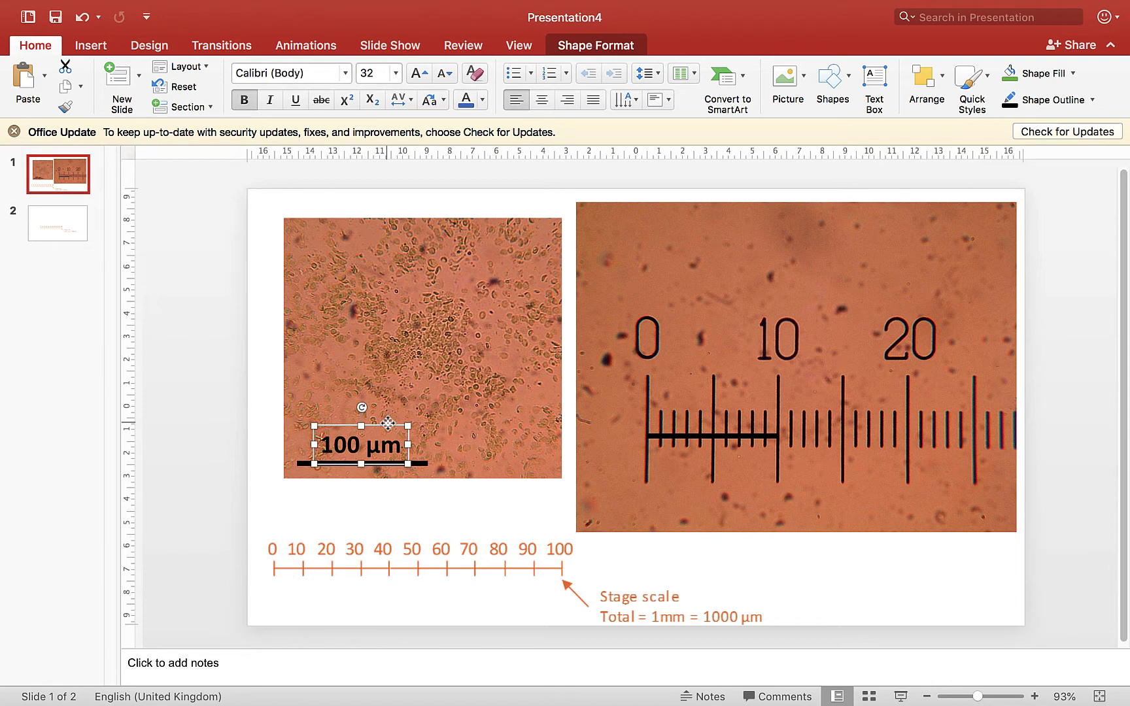
- Centre-align the 100 µm label with the black scale bar, then deselect both
left_click(425, 464, "shift")
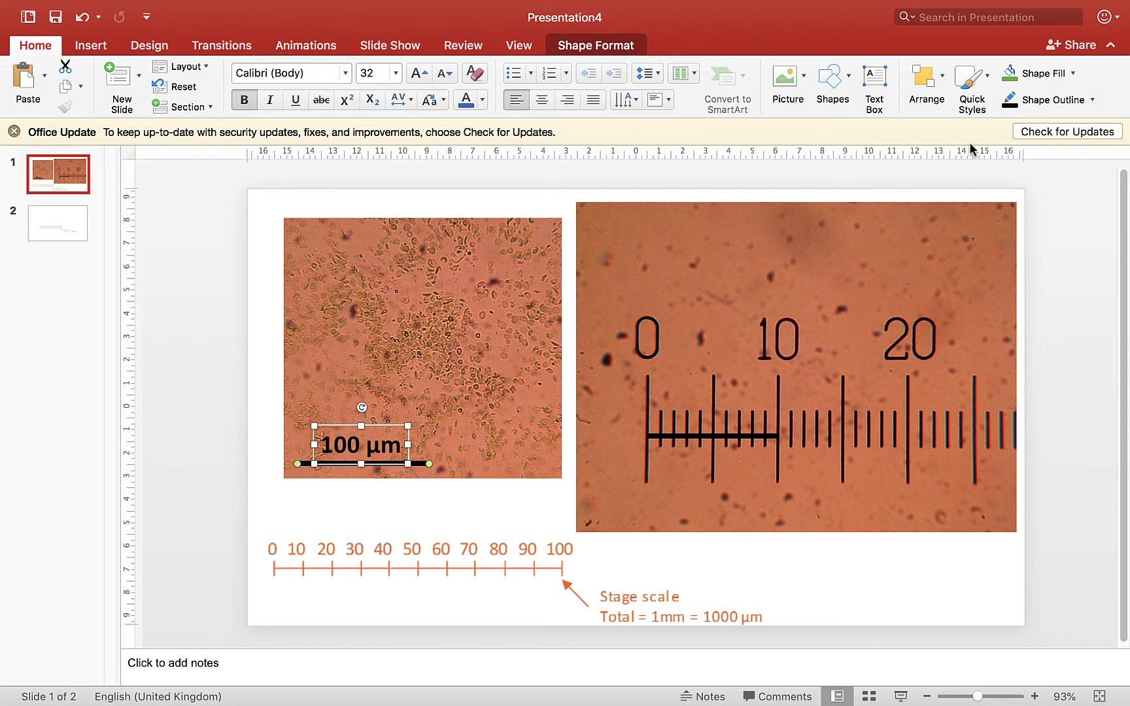
left_click(924, 80)
mouse_move(971, 395)
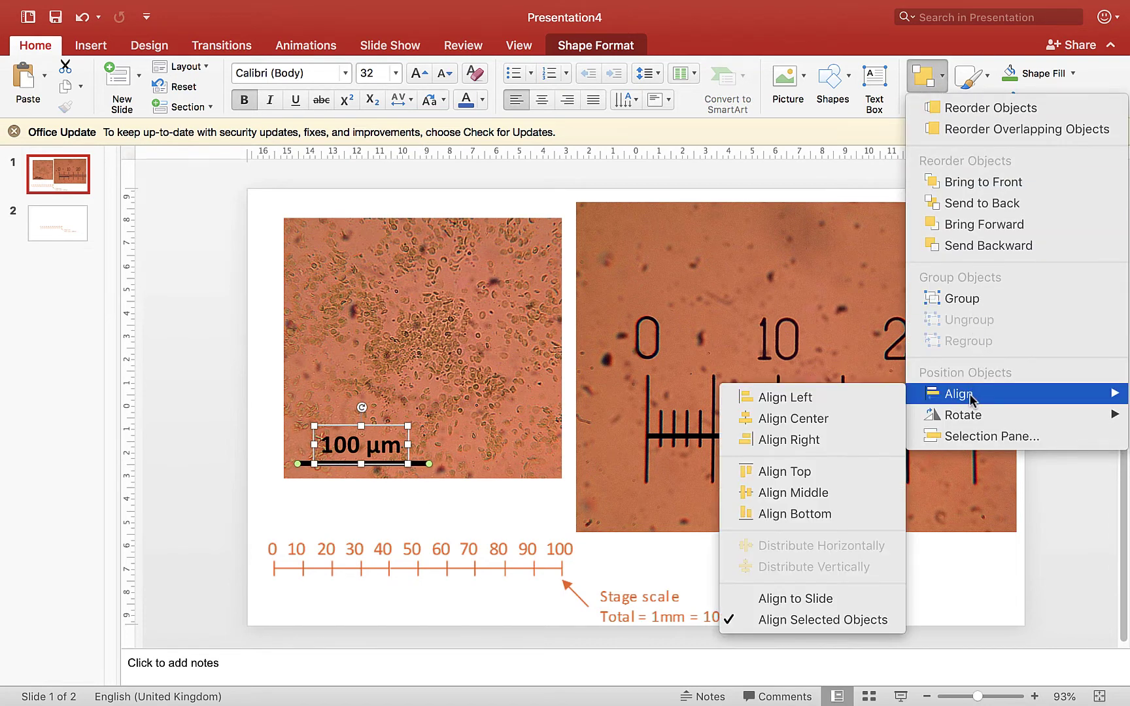
left_click(846, 420)
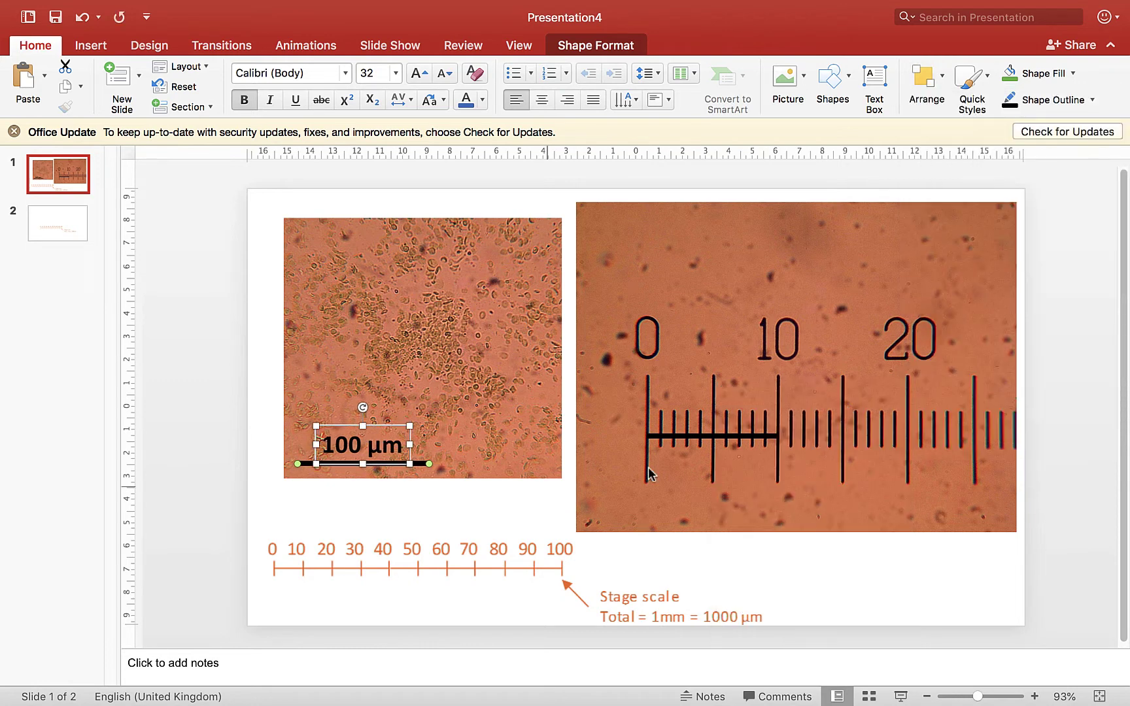
left_click(387, 516)
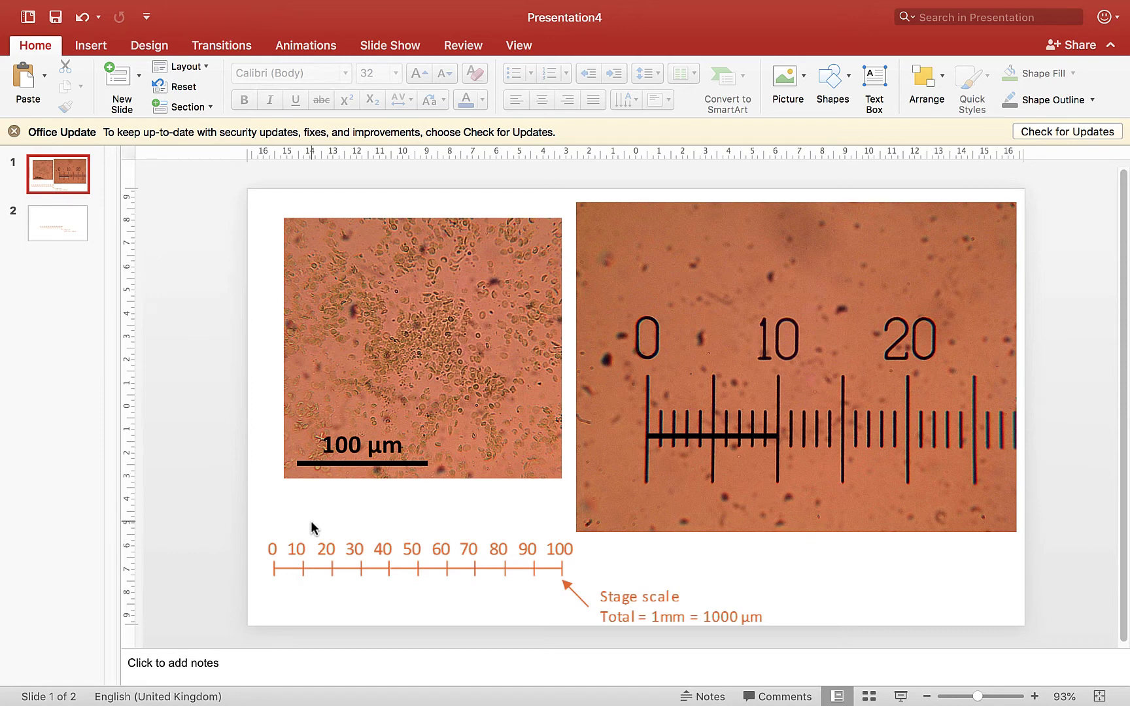
- Duplicate the 100 µm label and move the copy to the micrograph's top-left corner
left_click(339, 432)
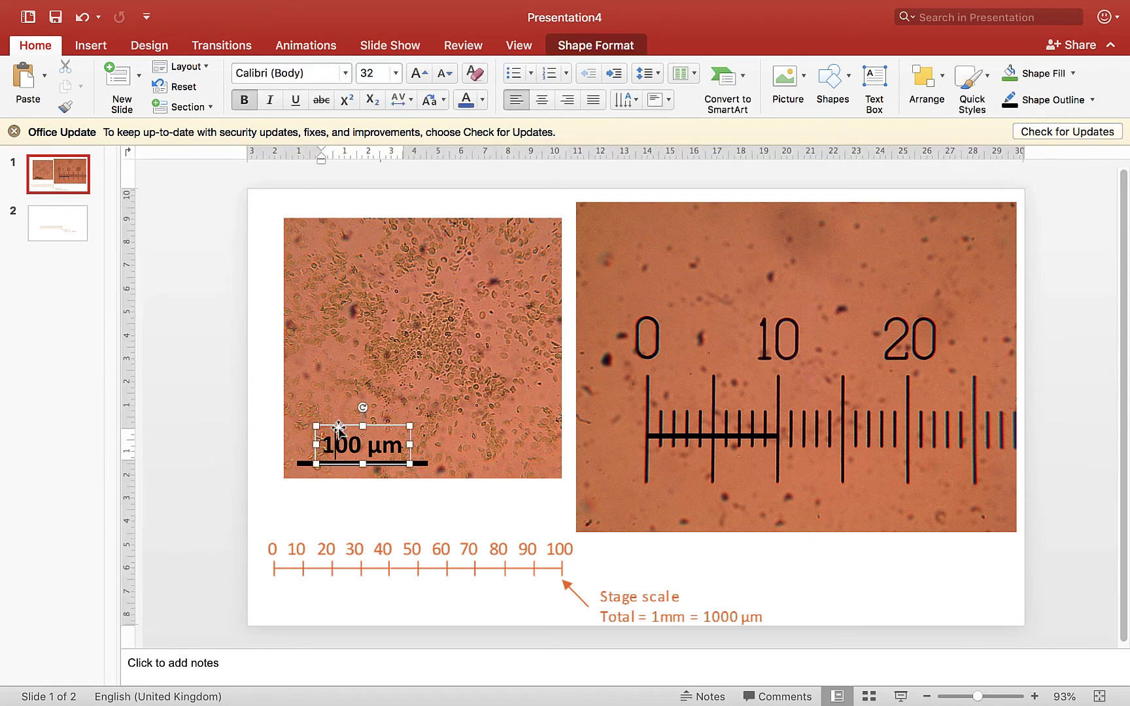
left_click(339, 427)
key("super+c")
key("super+v")
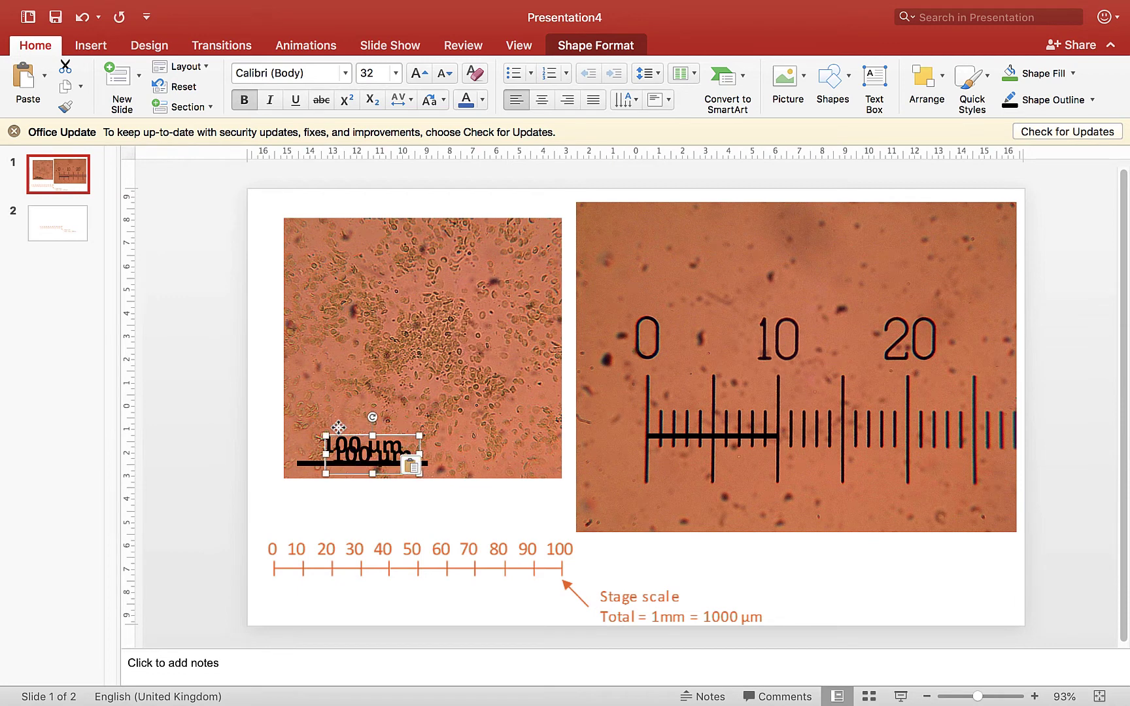
left_click_drag(338, 428, 315, 218)
- Change the duplicated label's text to 'x400'
triple_click(313, 238)
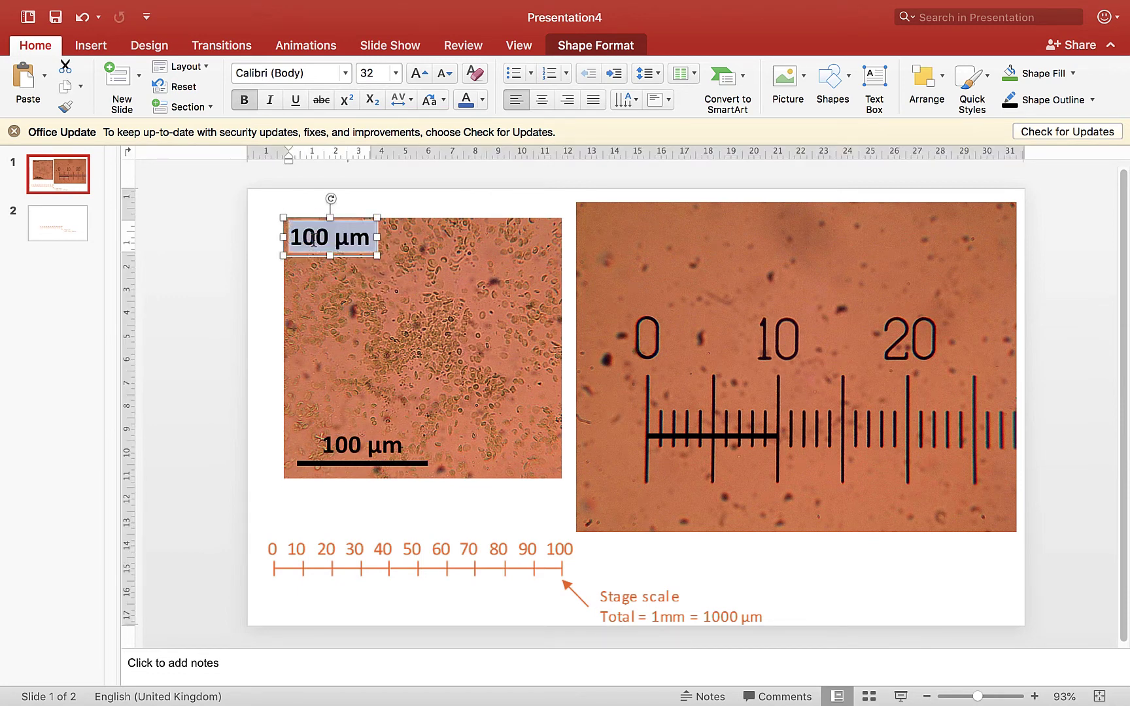
type("x400")
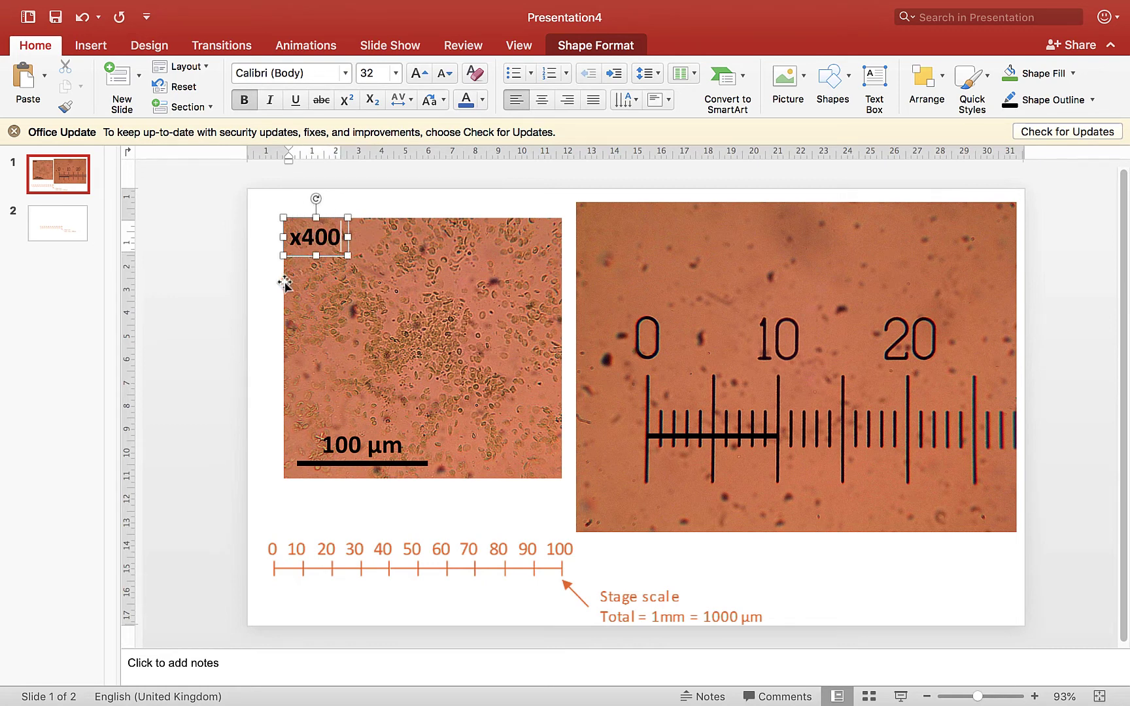
left_click(257, 291)
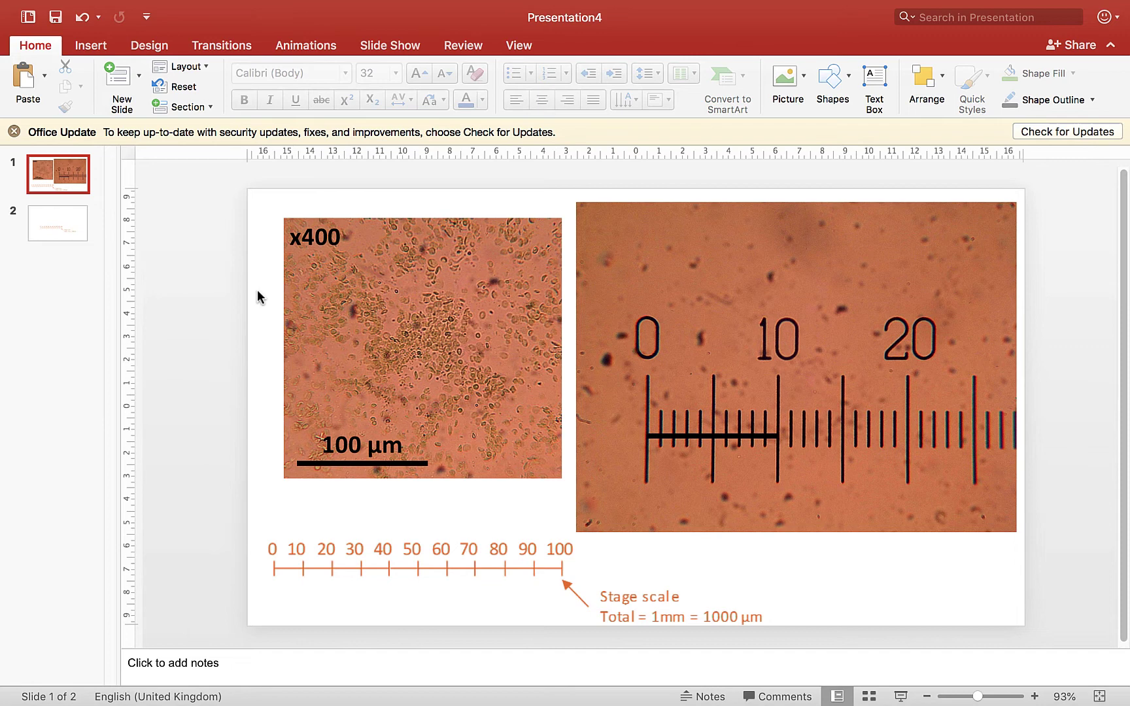
left_click(329, 237)
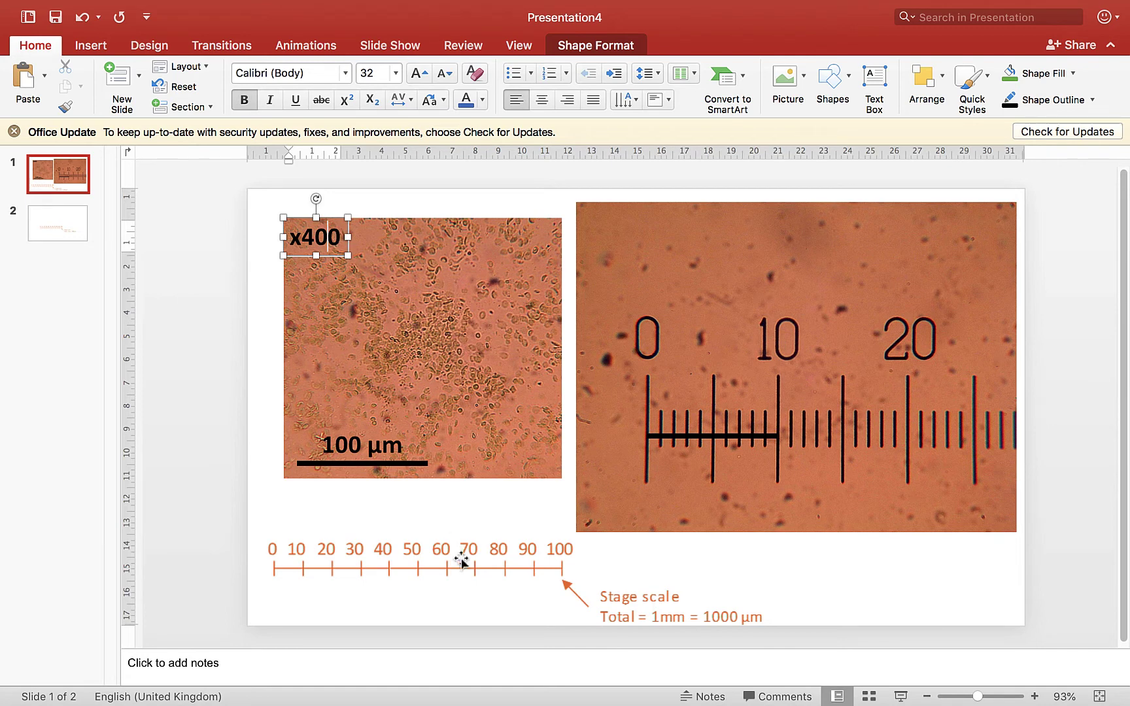
left_click(495, 510)
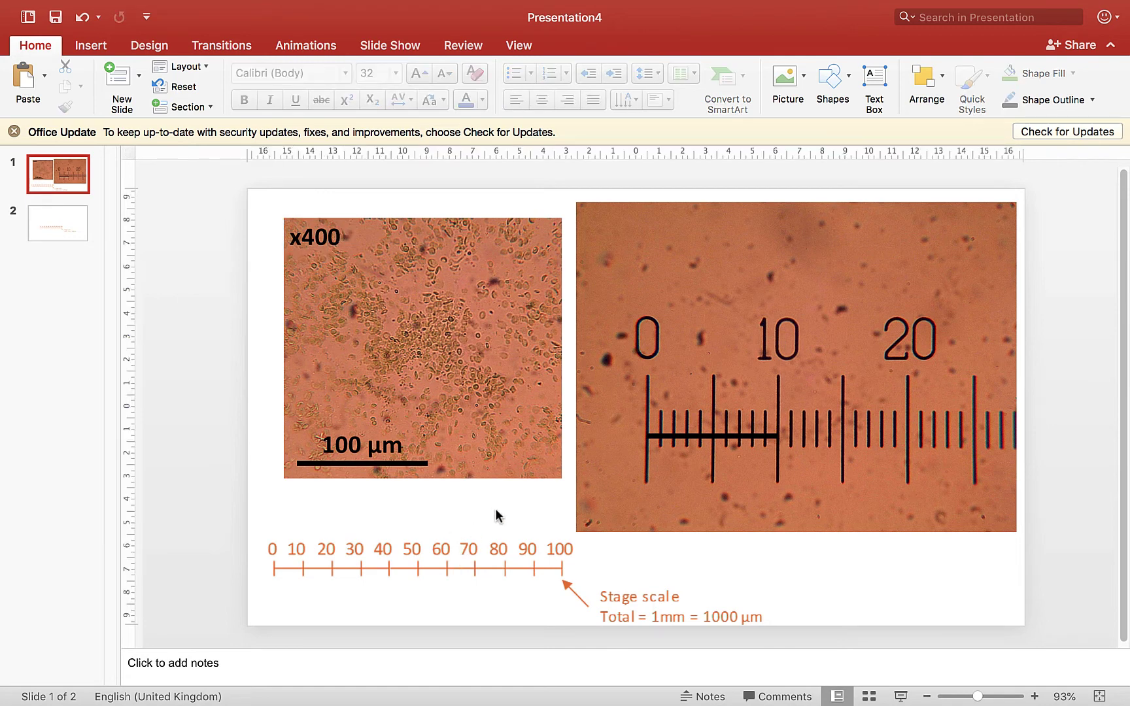
- Delete the micrometer photo, its black line and stage-scale graphic, then shift the labelled micrograph right
left_click(763, 496)
key("Delete")
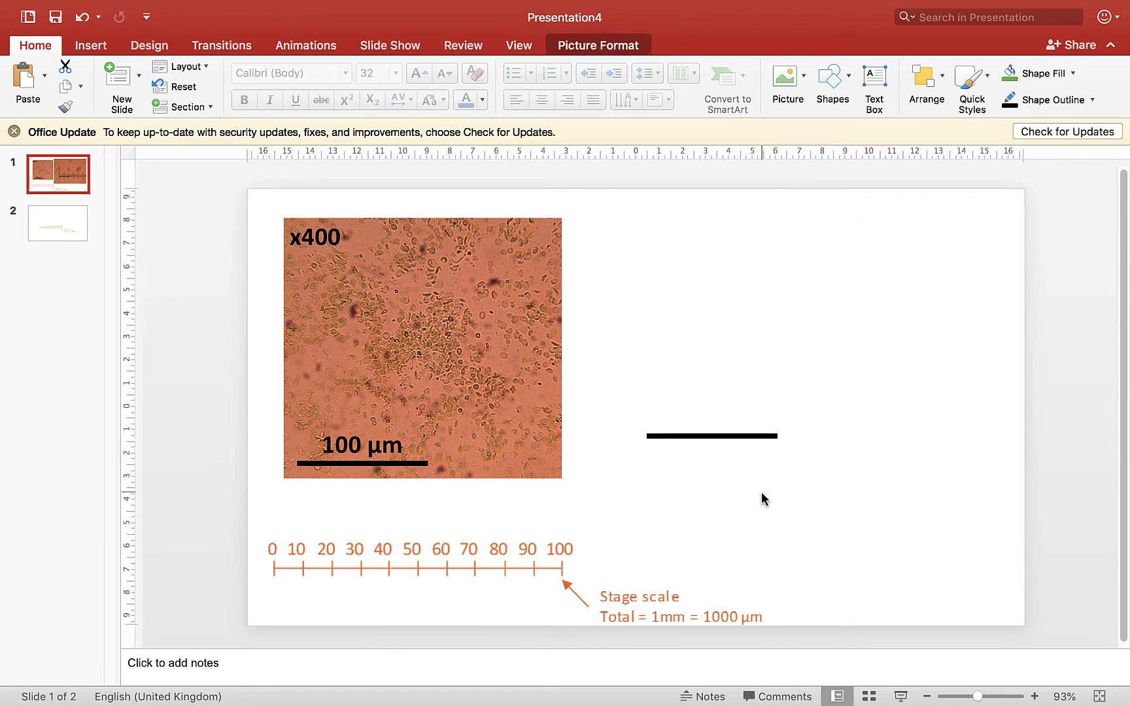
left_click(769, 440)
key("Delete")
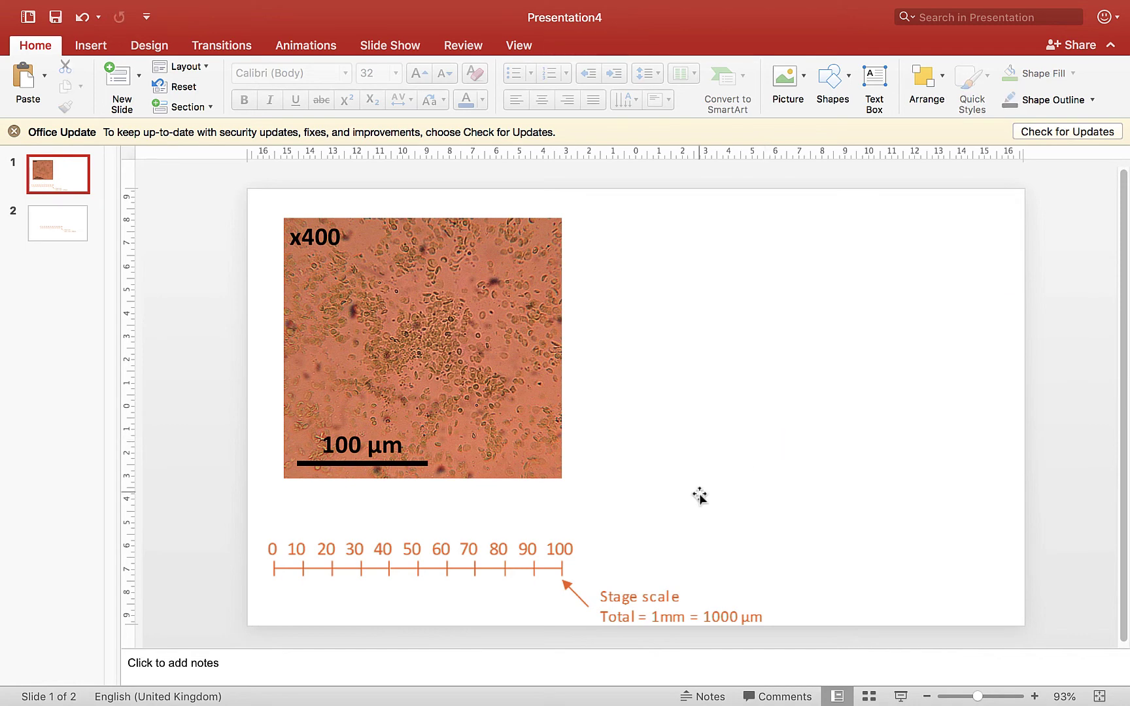
left_click(548, 575)
key("Delete")
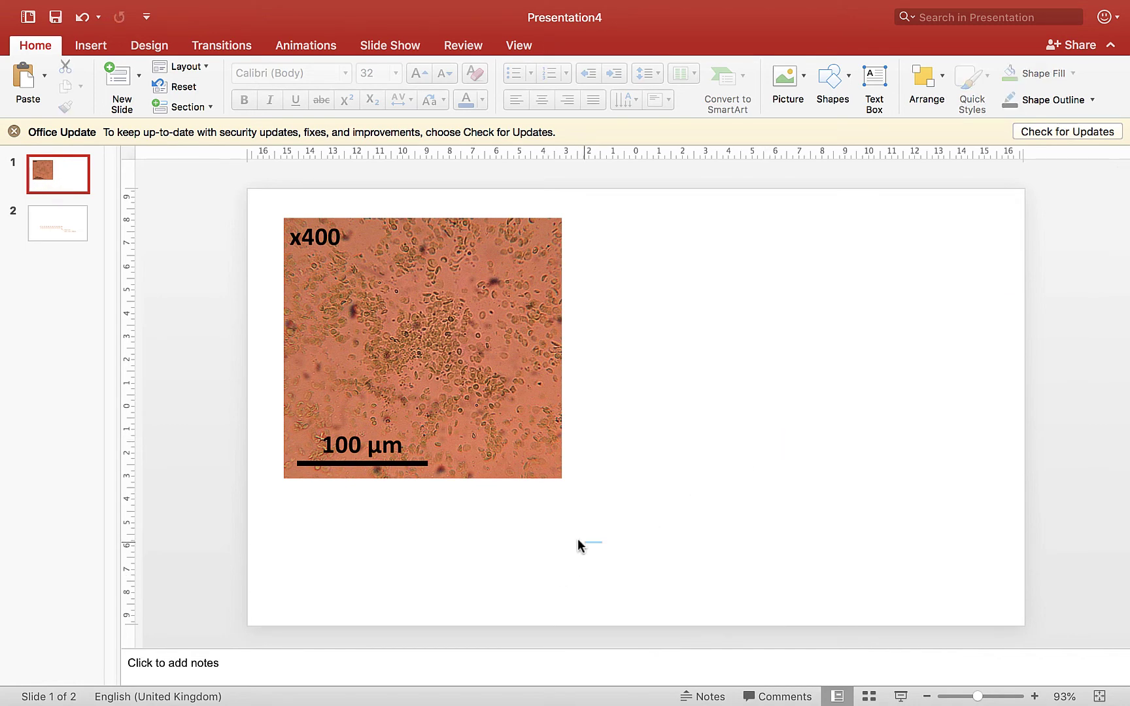
left_click_drag(602, 543, 232, 174)
left_click_drag(429, 309, 848, 321)
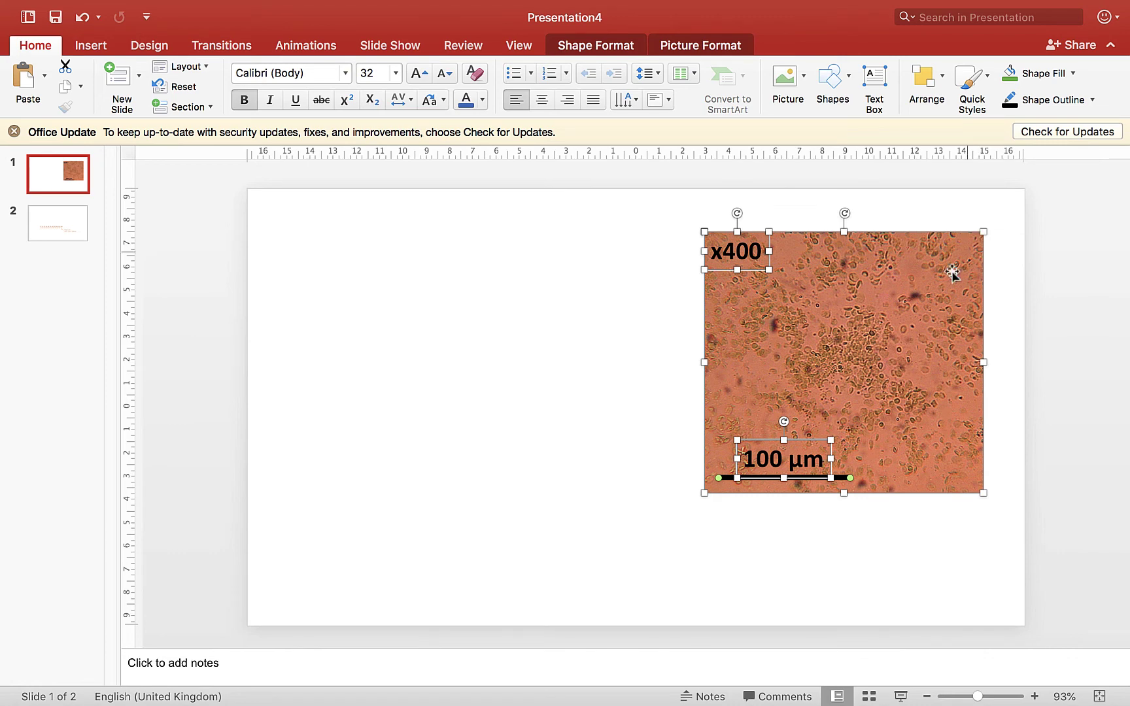
left_click(633, 468)
left_click(929, 385)
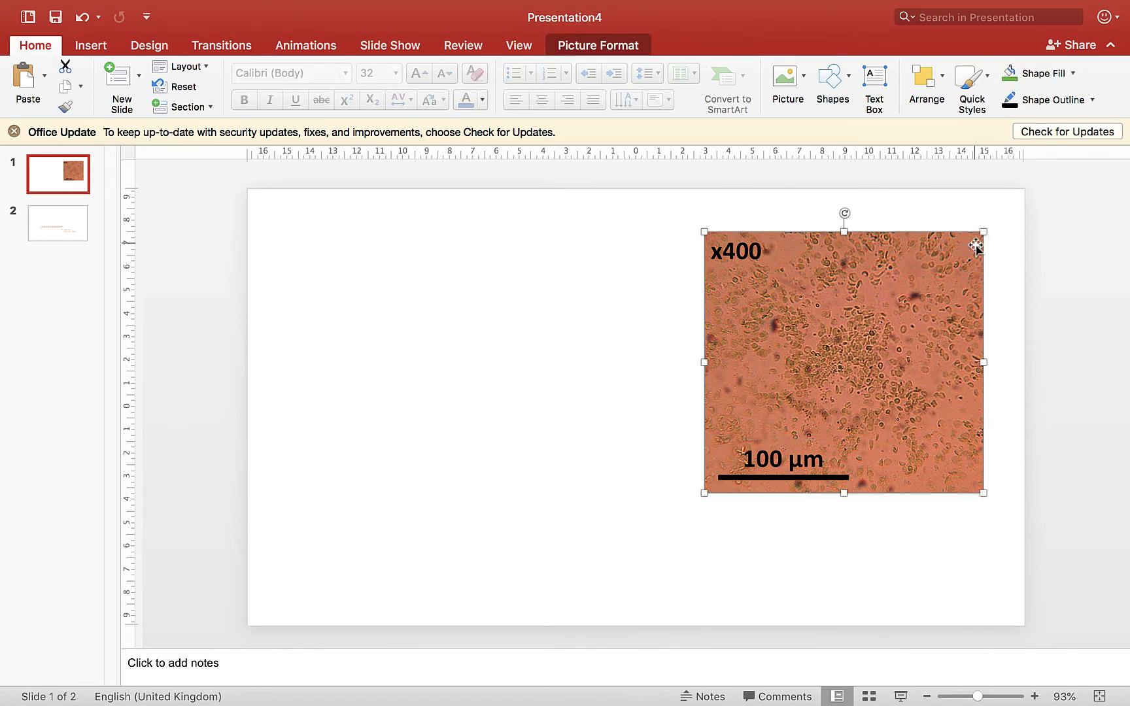
left_click_drag(703, 494, 615, 567)
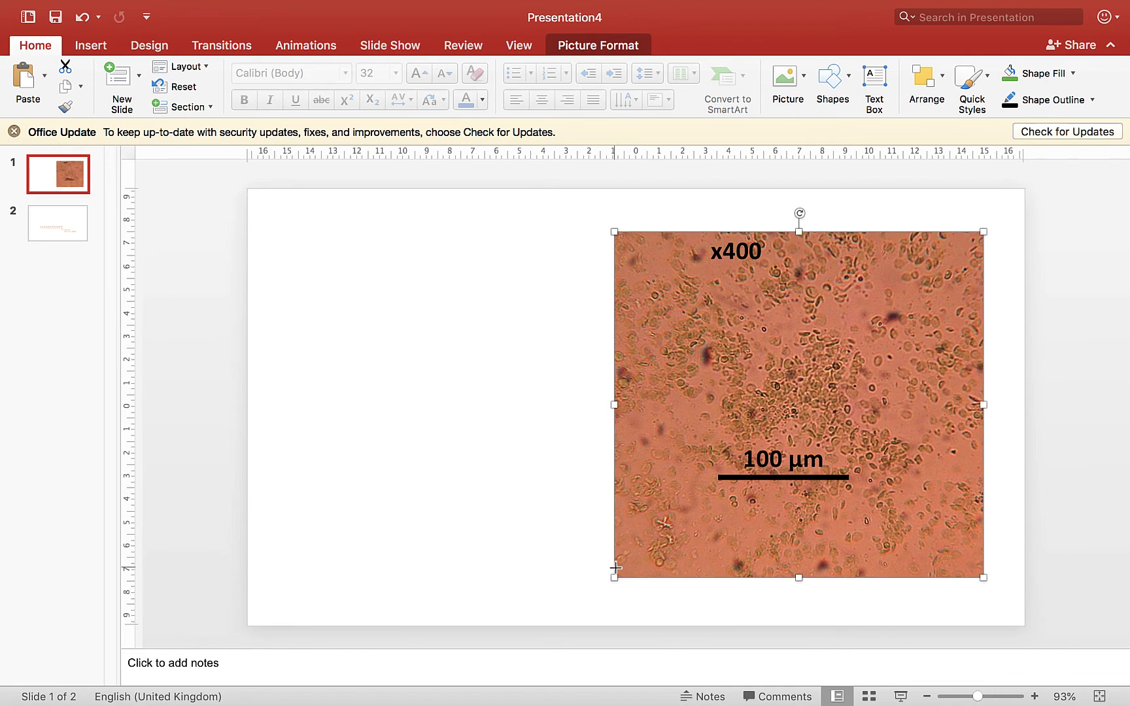
key("super+z")
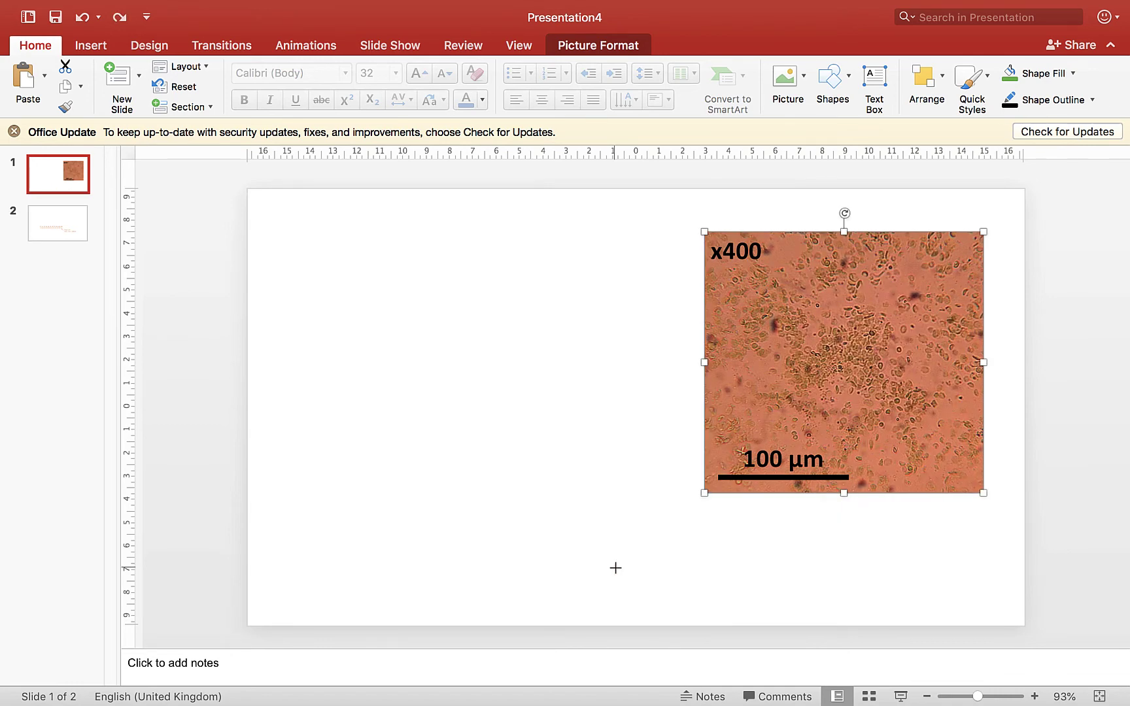
left_click(857, 583)
key("super+a")
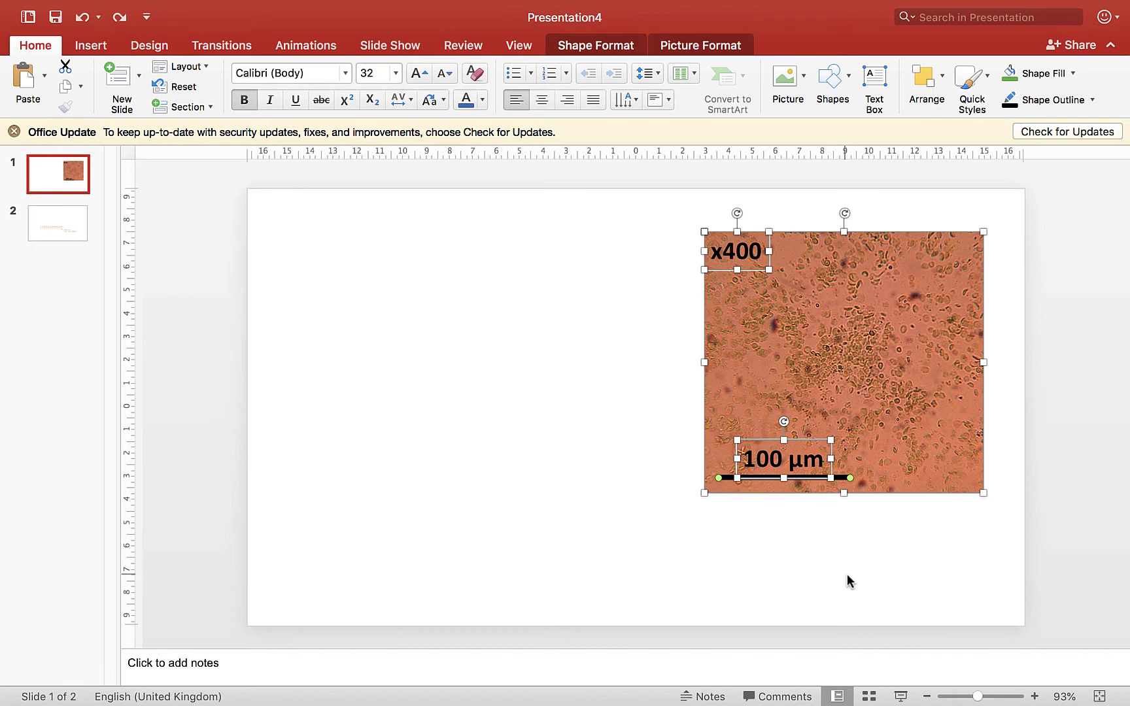
left_click_drag(705, 495, 666, 524)
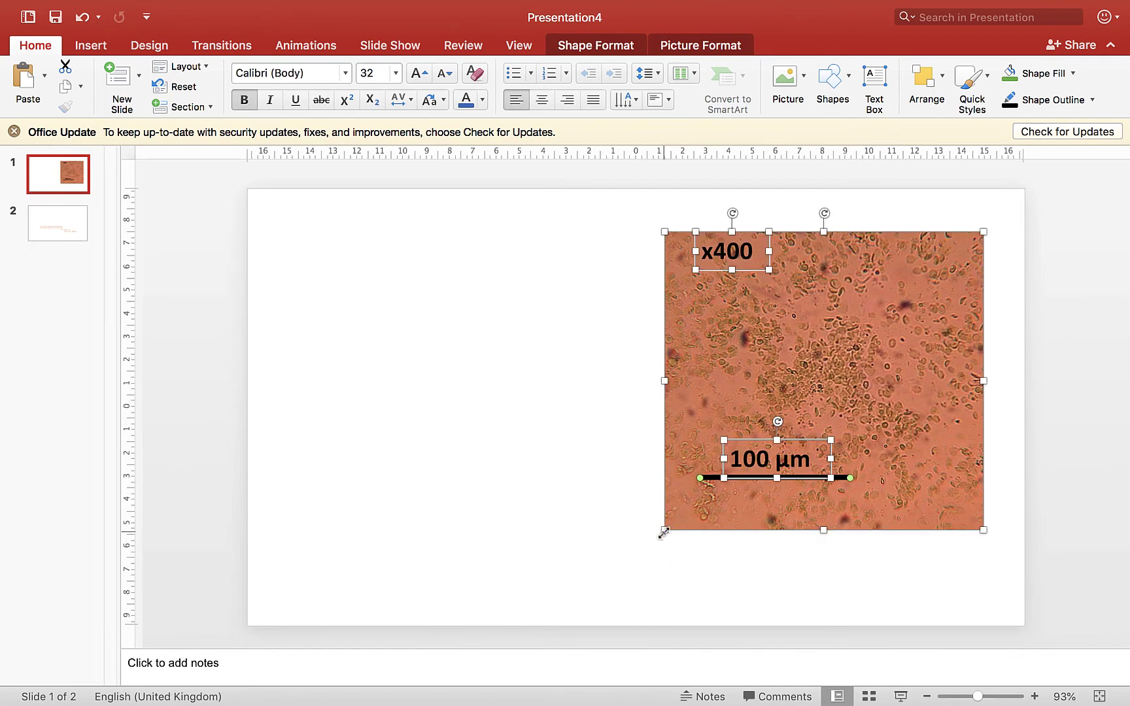
key("super+z")
left_click(819, 562)
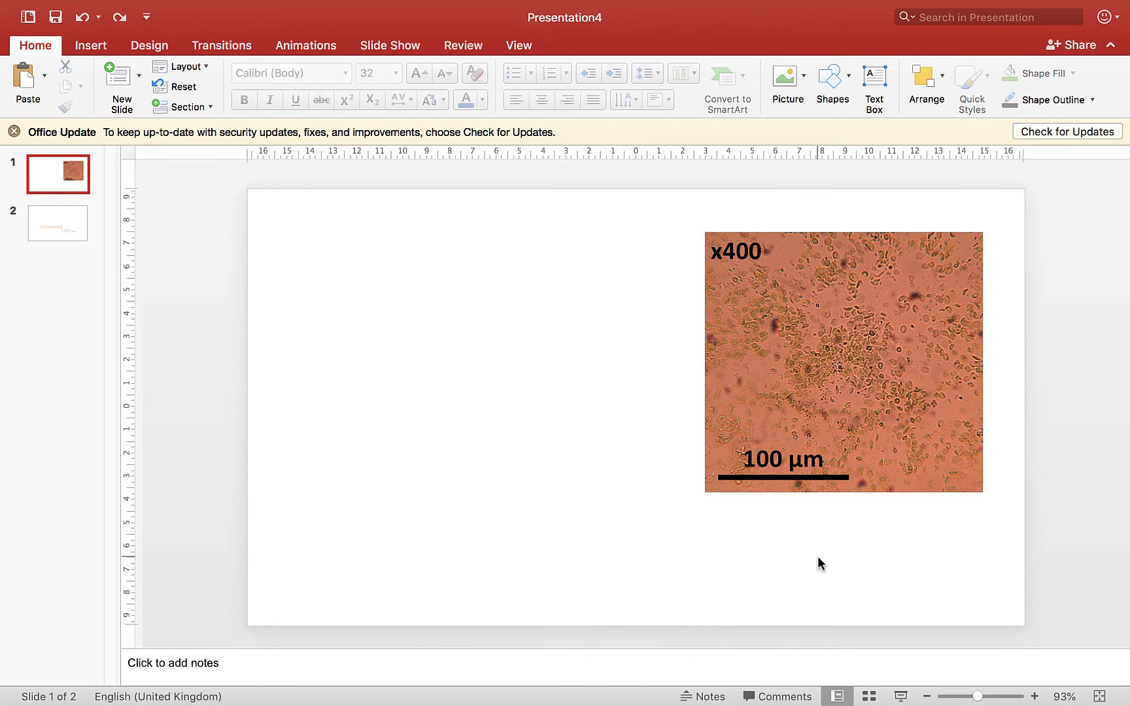
left_click_drag(1014, 555, 735, 425)
- Add a text box reading 'Figure 1: TITLE + caption' just below the micrograph
left_click(874, 83)
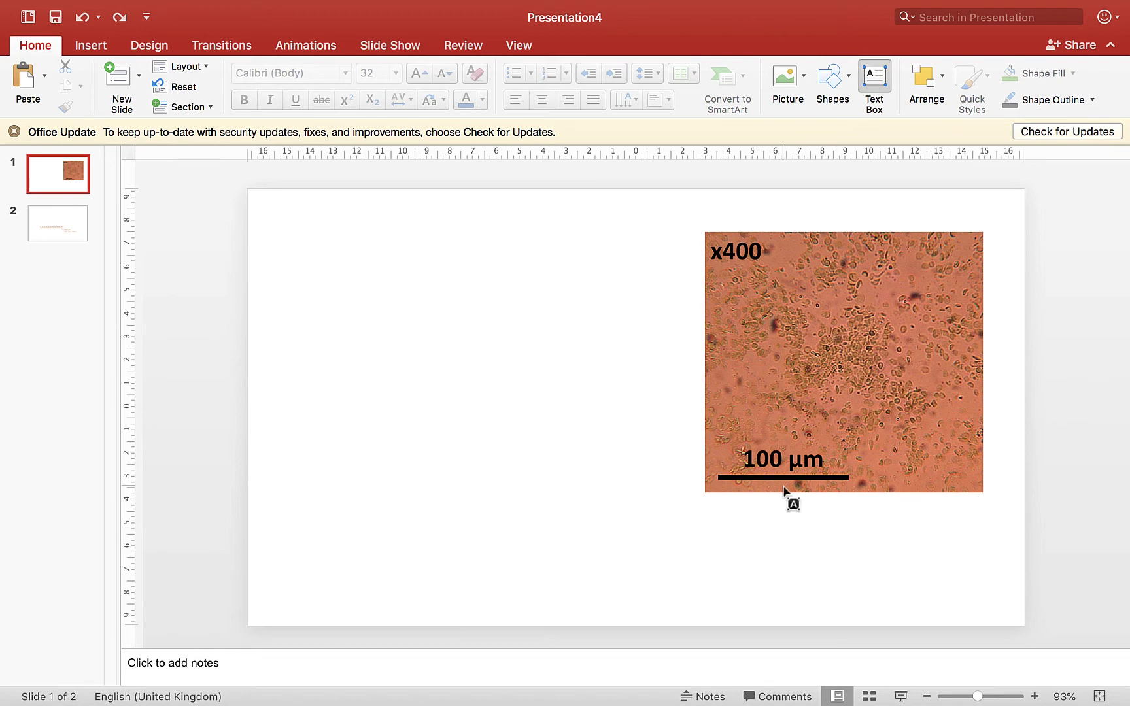
left_click(711, 517)
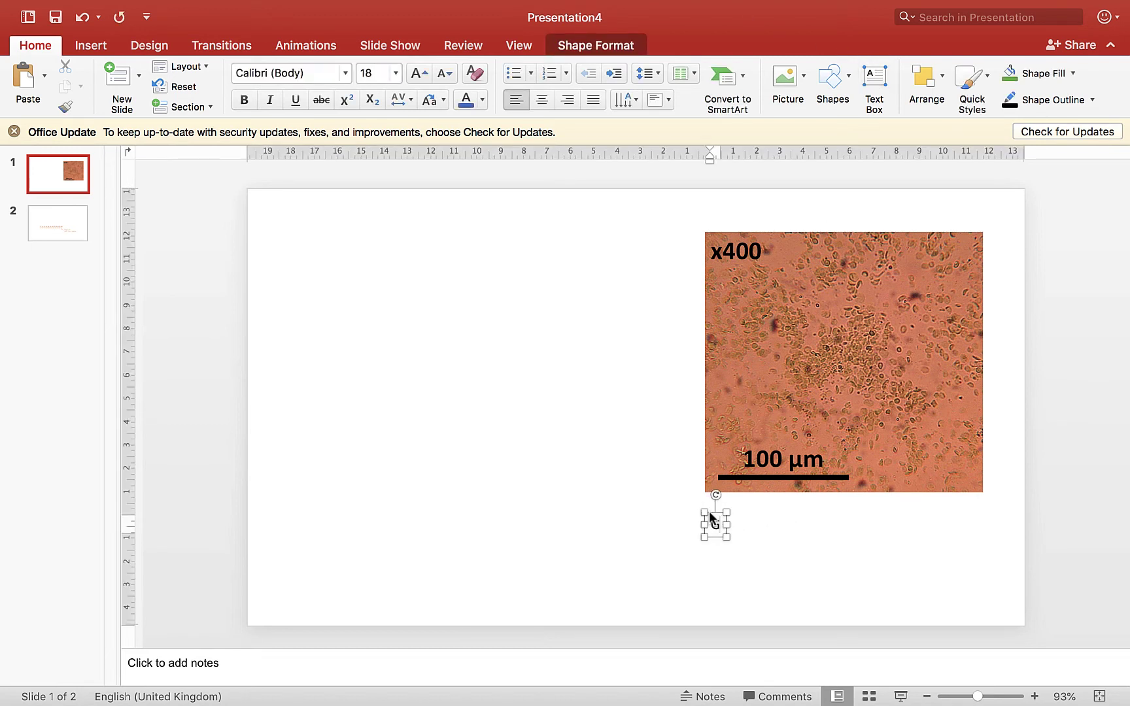
type("Figure 1")
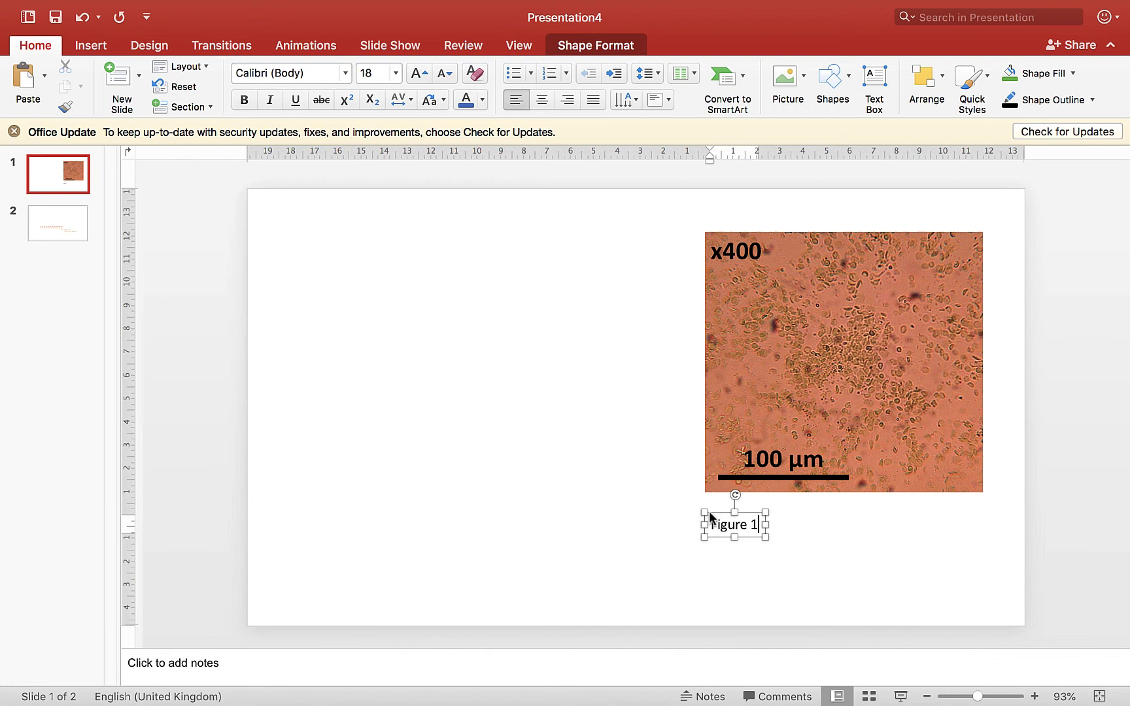
type(": TITLE ")
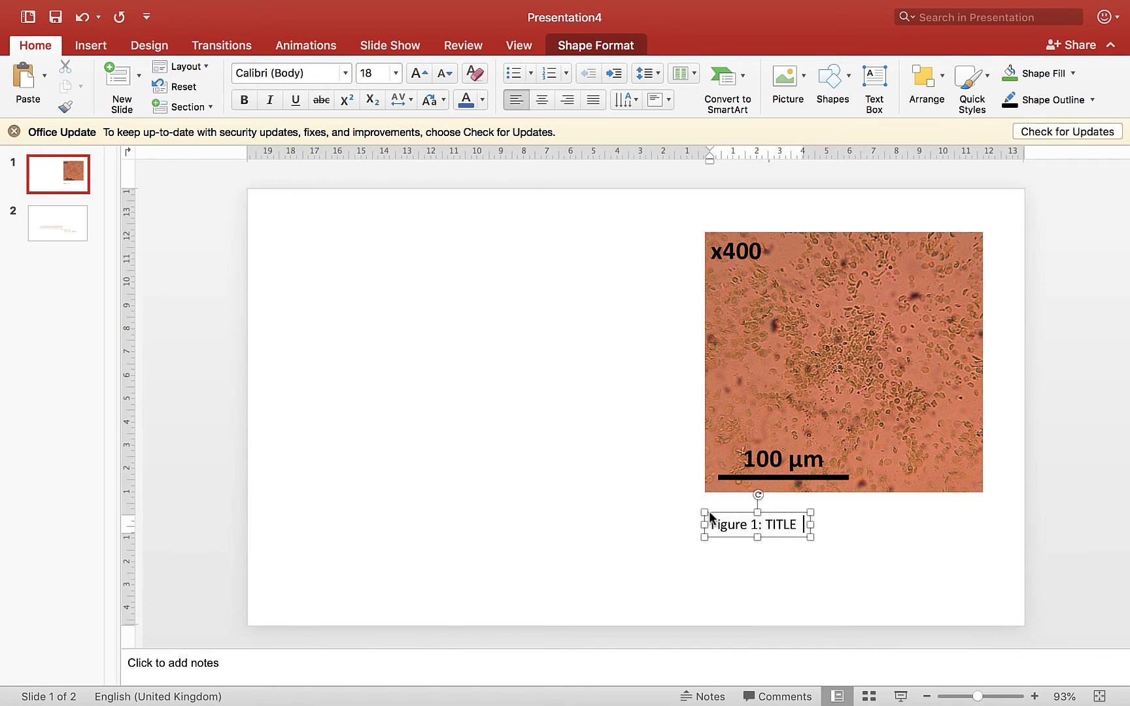
type(" + caption")
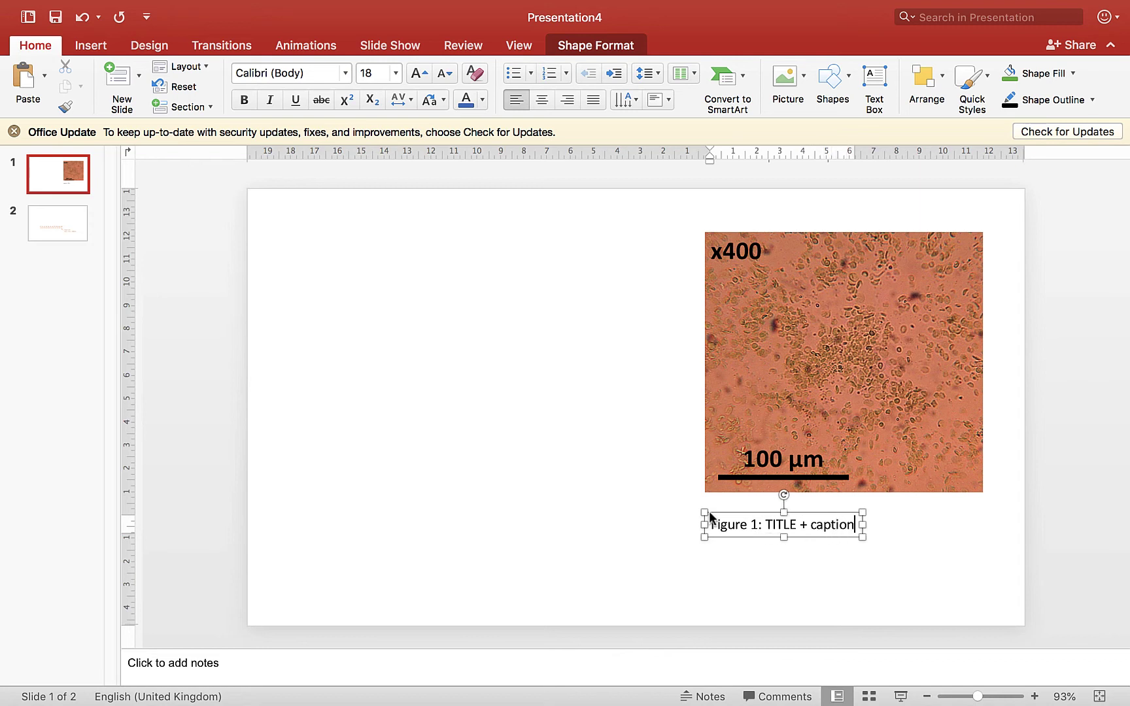
left_click_drag(748, 520, 745, 503)
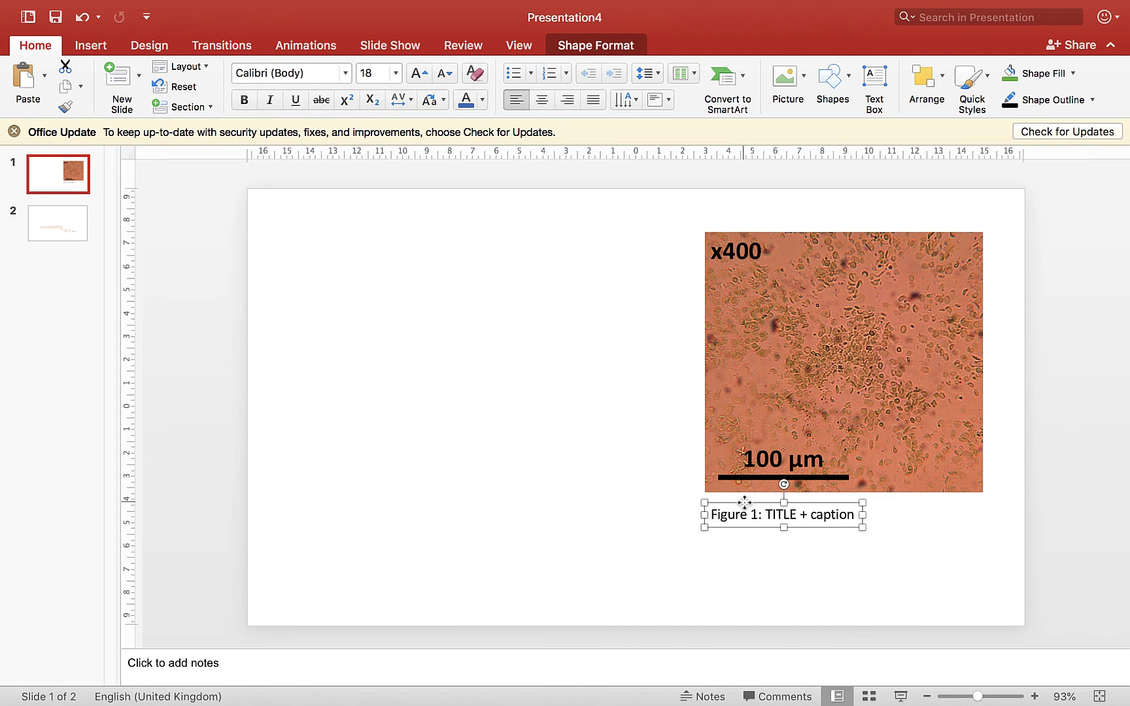
left_click(869, 556)
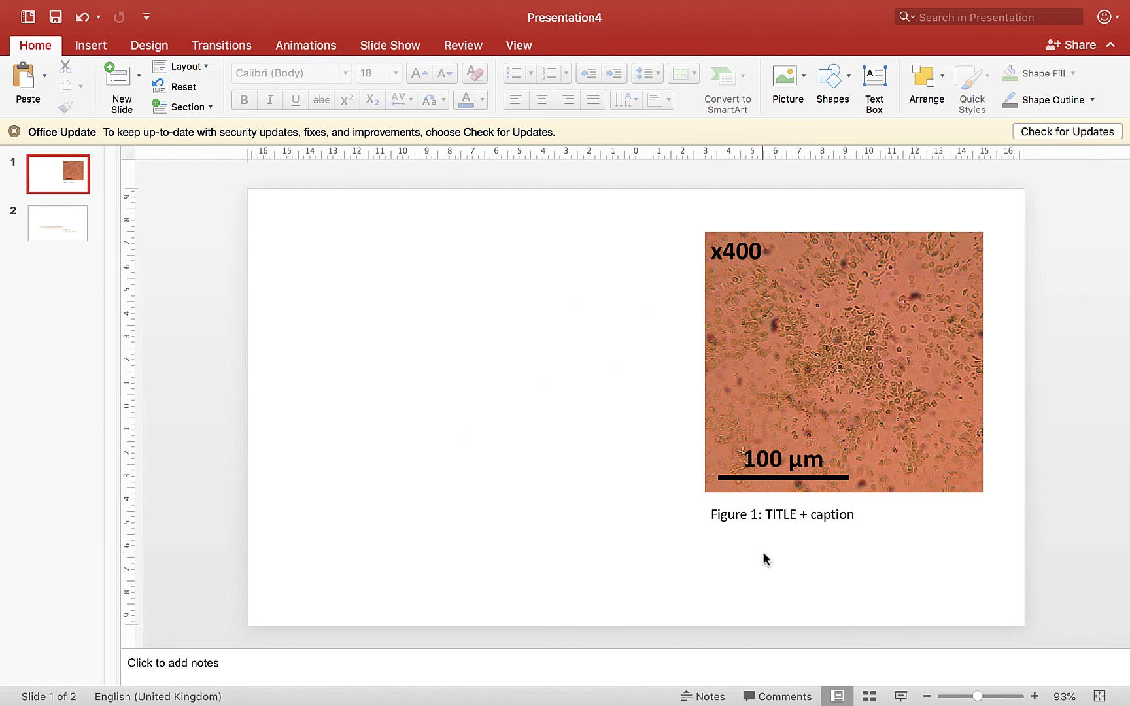
left_click(830, 478)
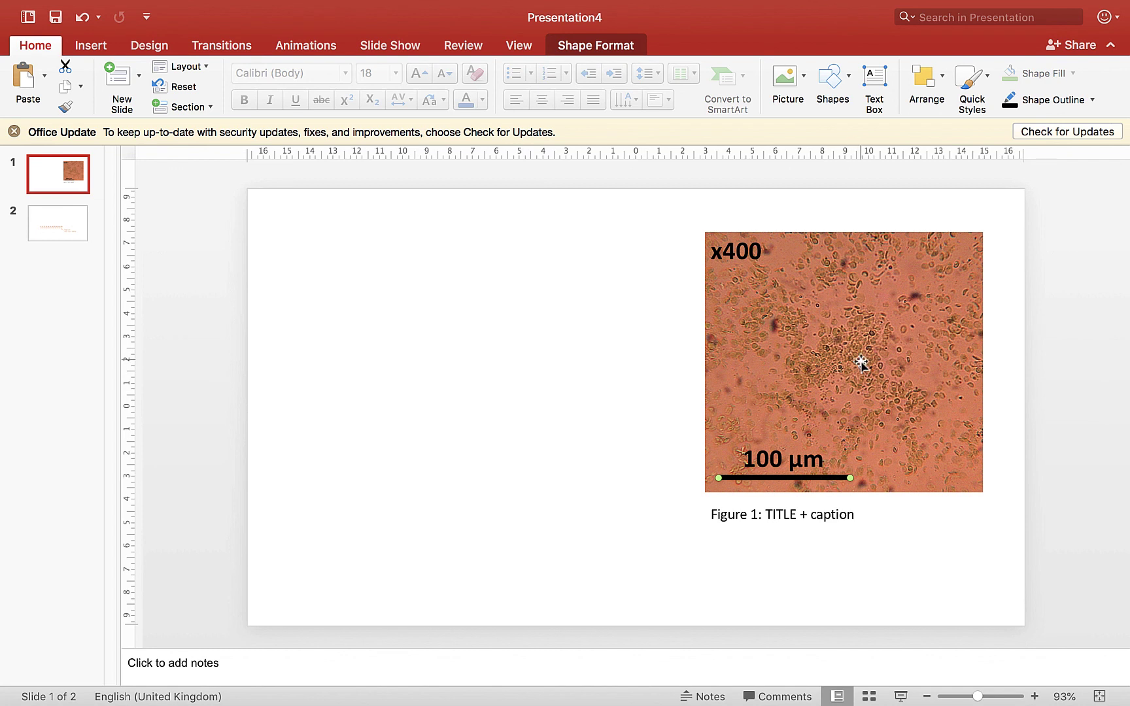
left_click(931, 534)
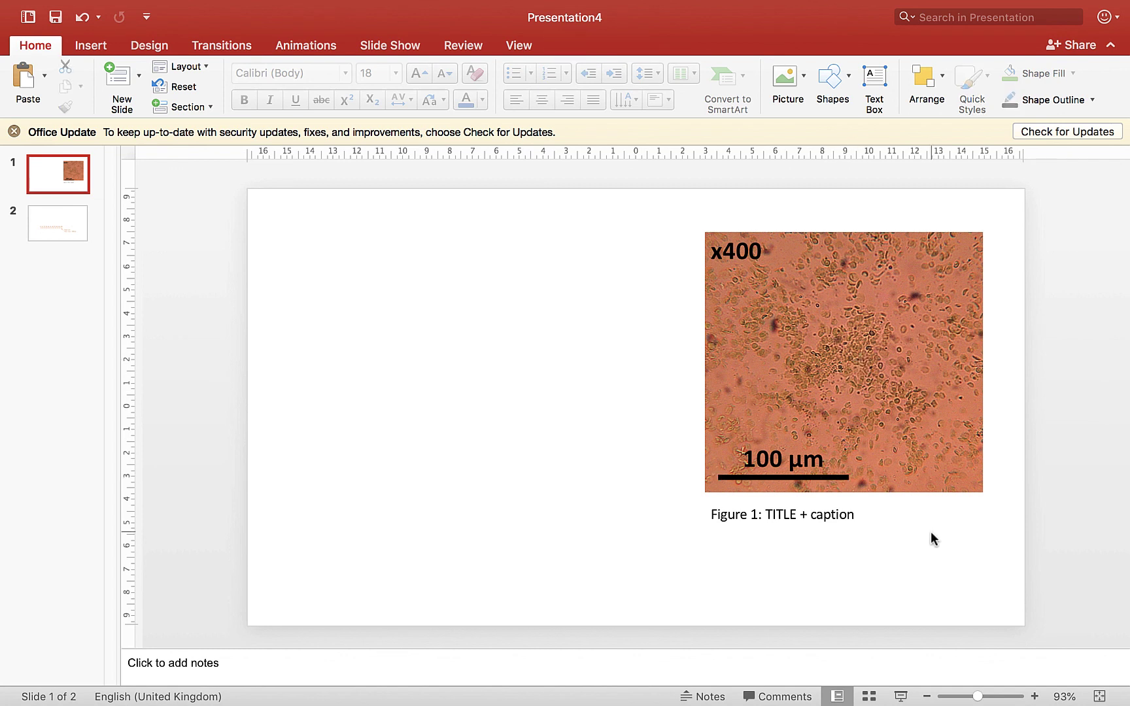